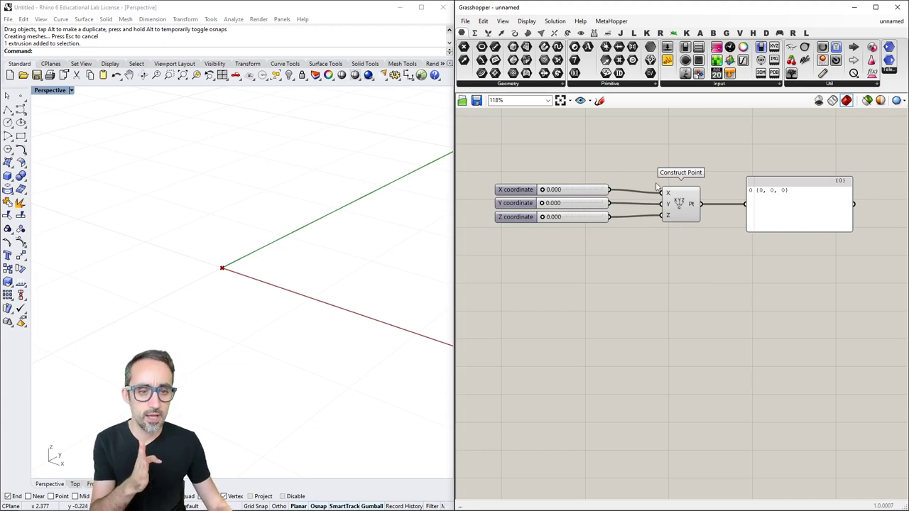
Examine the X, Y and Z inputs of the Construct Point component and the list of primitive parameter types
scroll(677, 213, up, 1)
scroll(677, 212, up, 1)
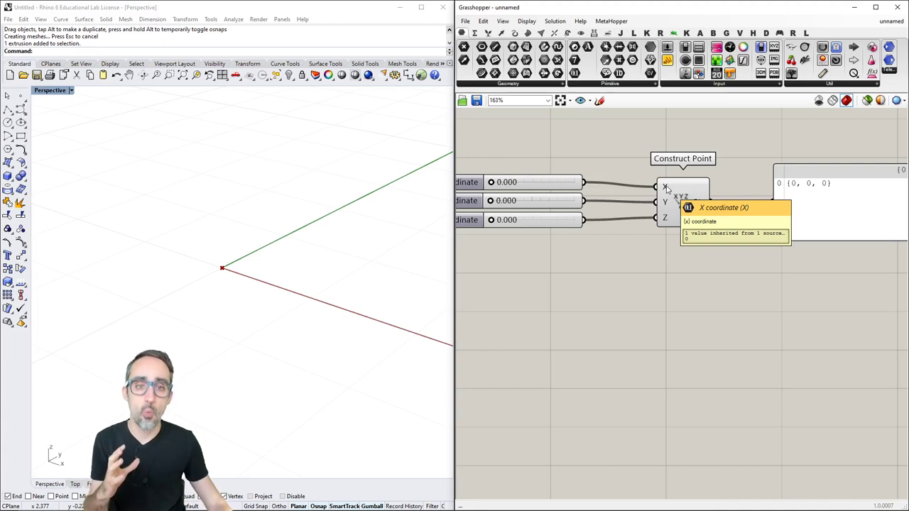
click(612, 83)
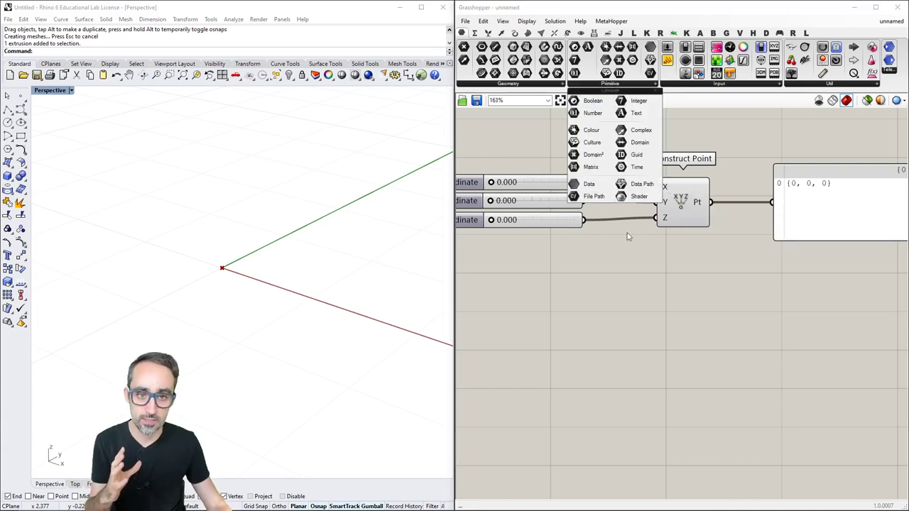
mouse_move(667, 190)
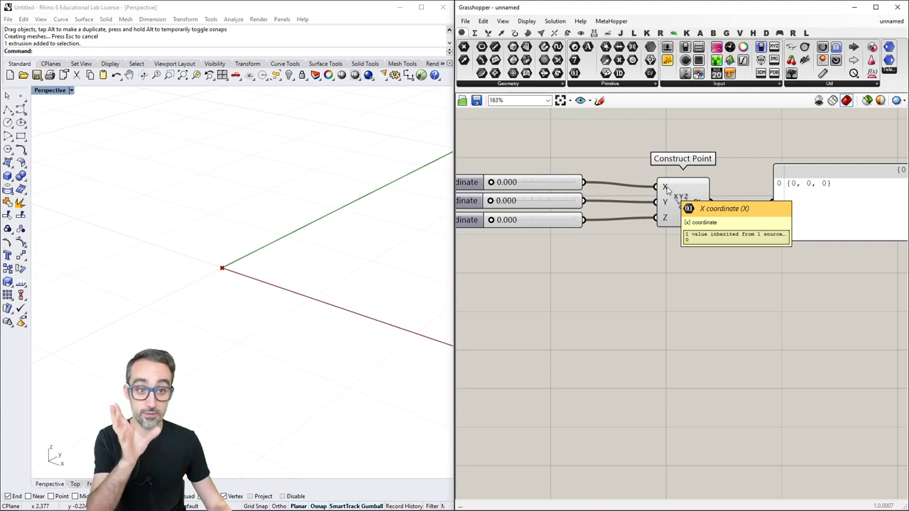
click(611, 84)
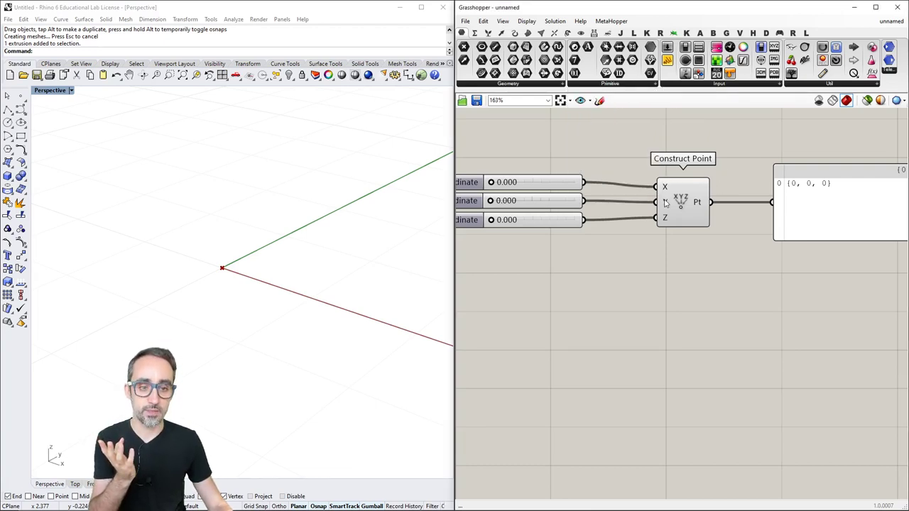
mouse_move(664, 221)
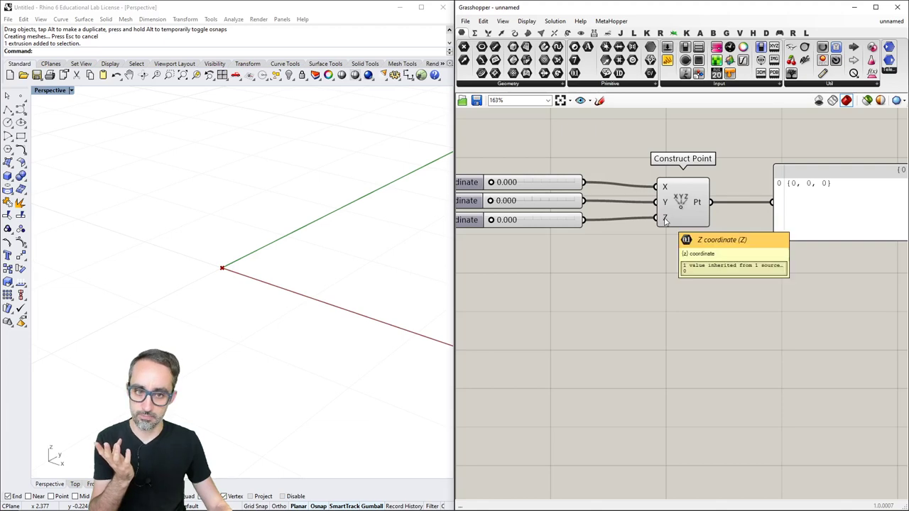
right_drag(665, 221, 677, 214)
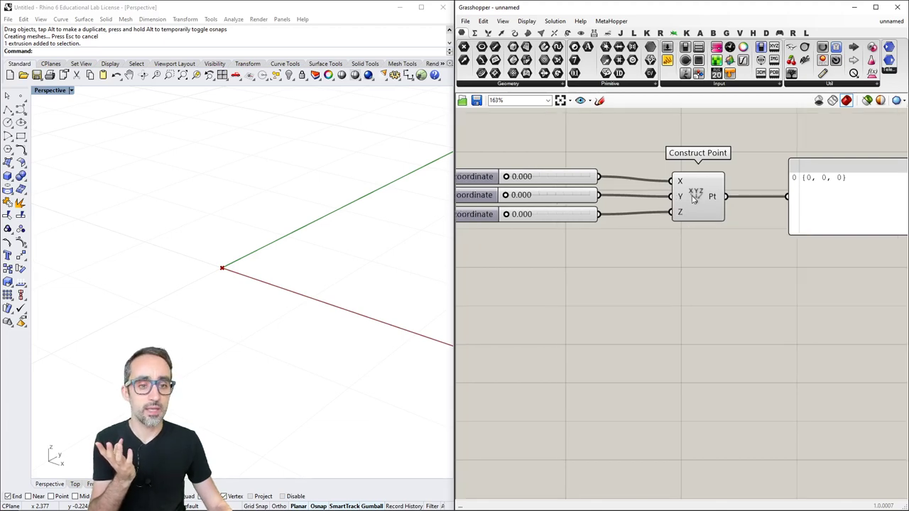
scroll(694, 200, down, 1)
mouse_move(671, 181)
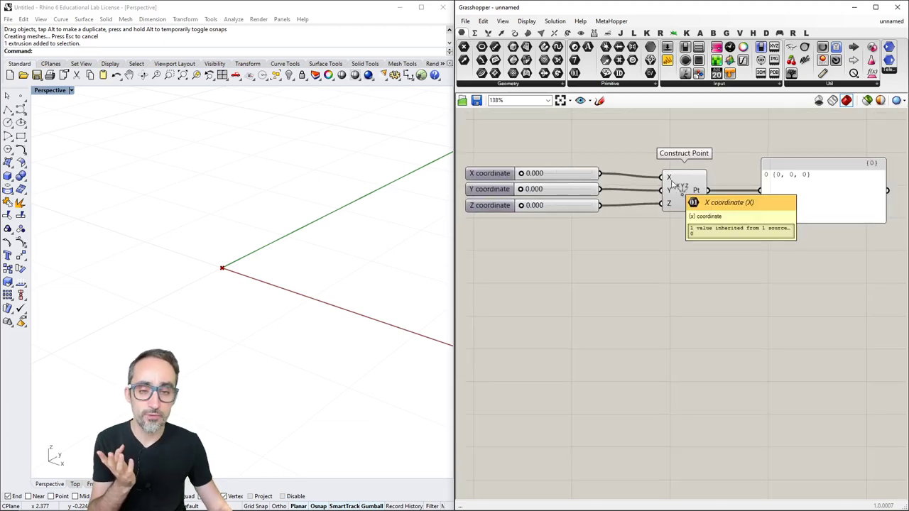
right_drag(673, 183, 669, 181)
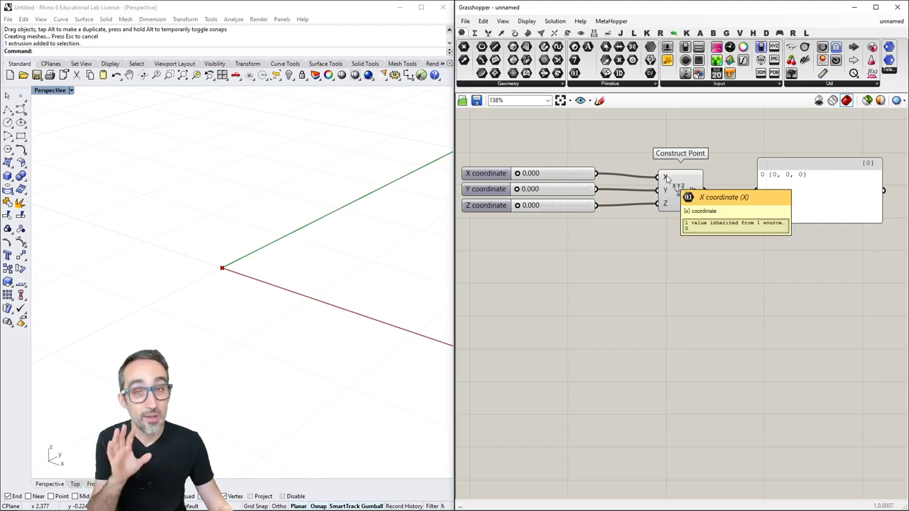
Try the Faint and Hidden wire displays on the X input of the Construct Point component
right_click(667, 179)
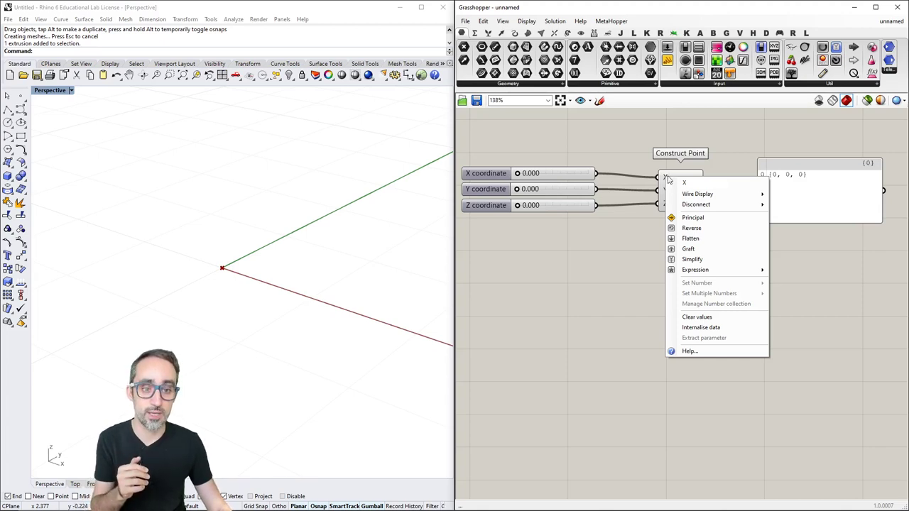
mouse_move(701, 194)
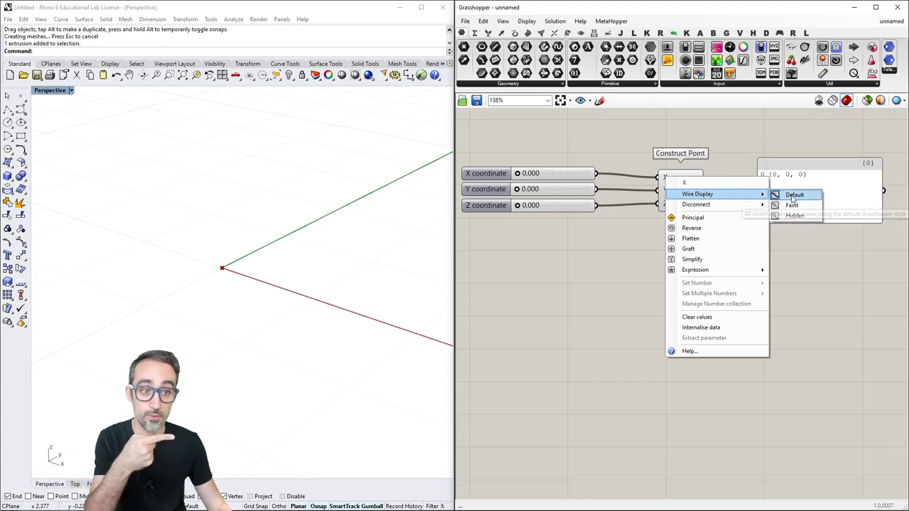
click(792, 205)
right_click(664, 181)
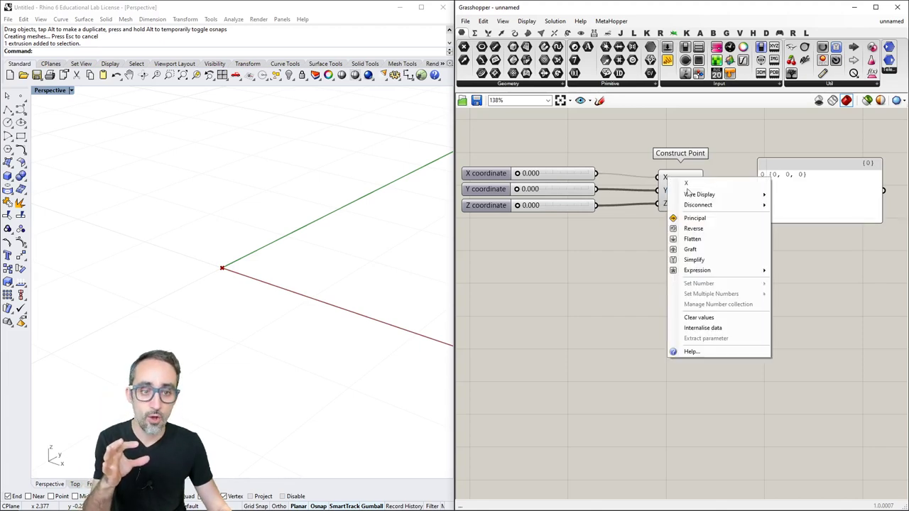
click(793, 216)
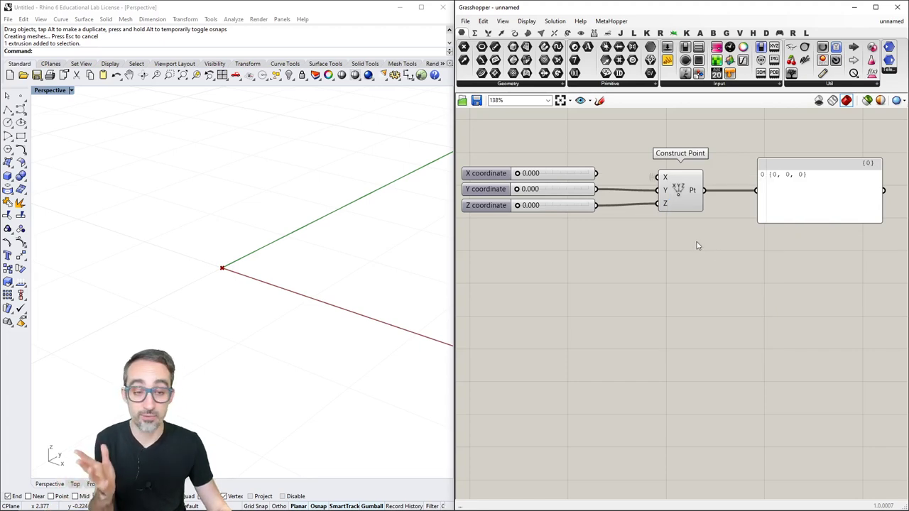
Select and deselect the Construct Point component to check its hidden X input wire
click(674, 187)
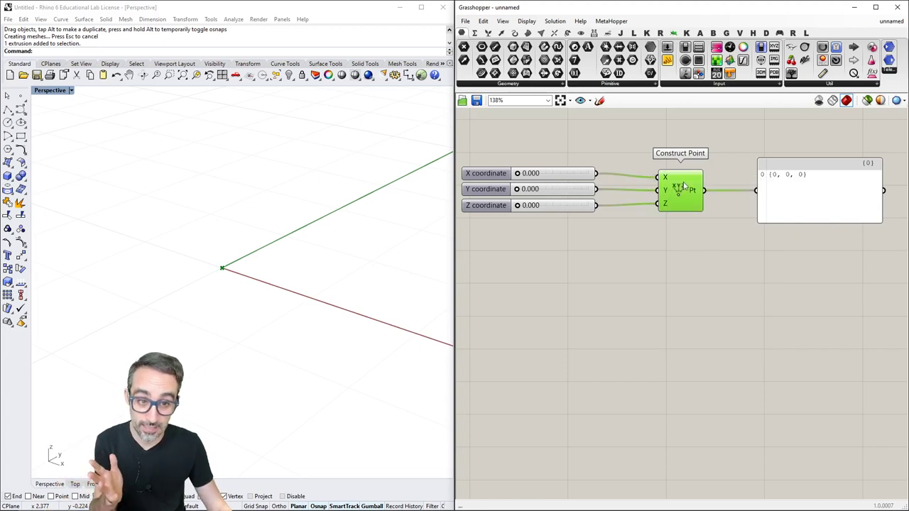
click(674, 225)
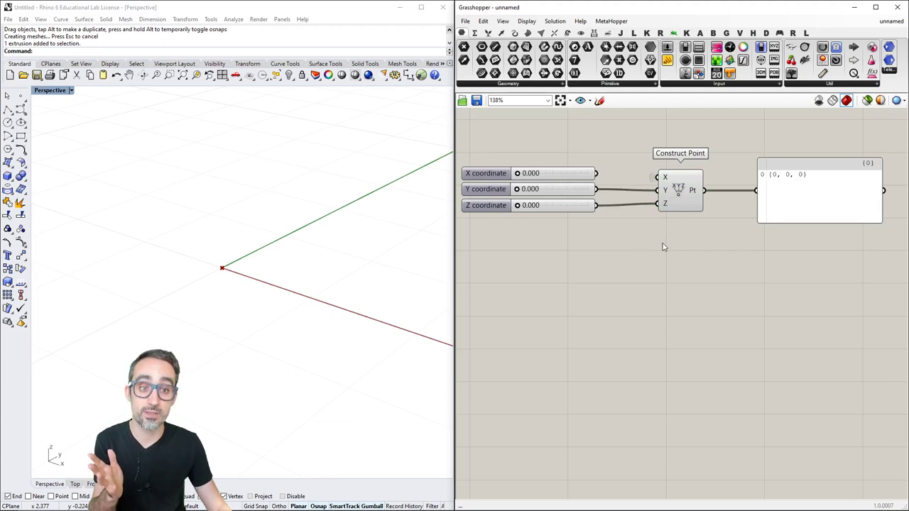
click(679, 188)
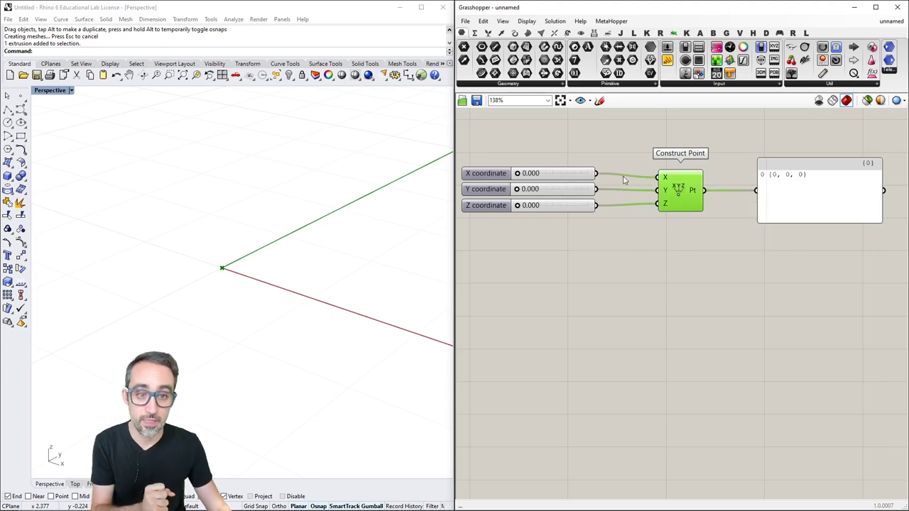
click(655, 254)
Switch the X input's wire display to Faint and restore it to Default
right_click(665, 178)
mouse_move(690, 199)
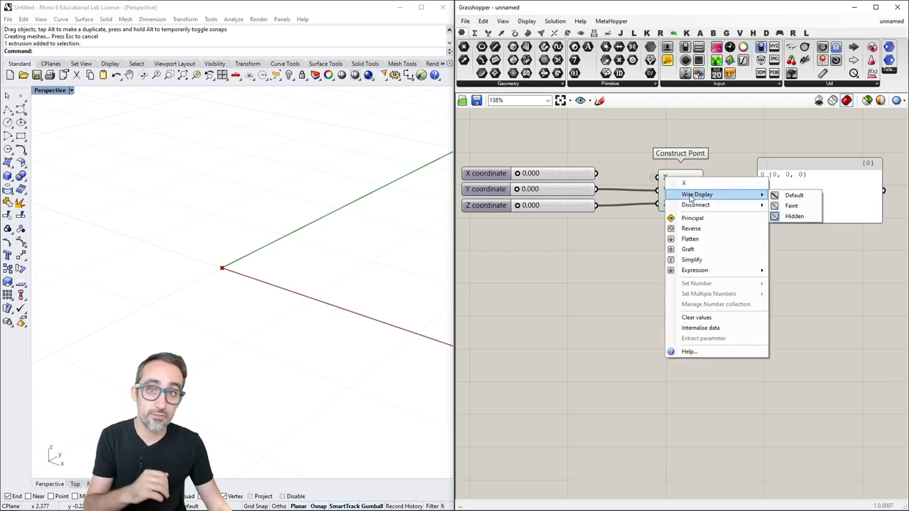
click(791, 205)
right_click(664, 178)
mouse_move(699, 195)
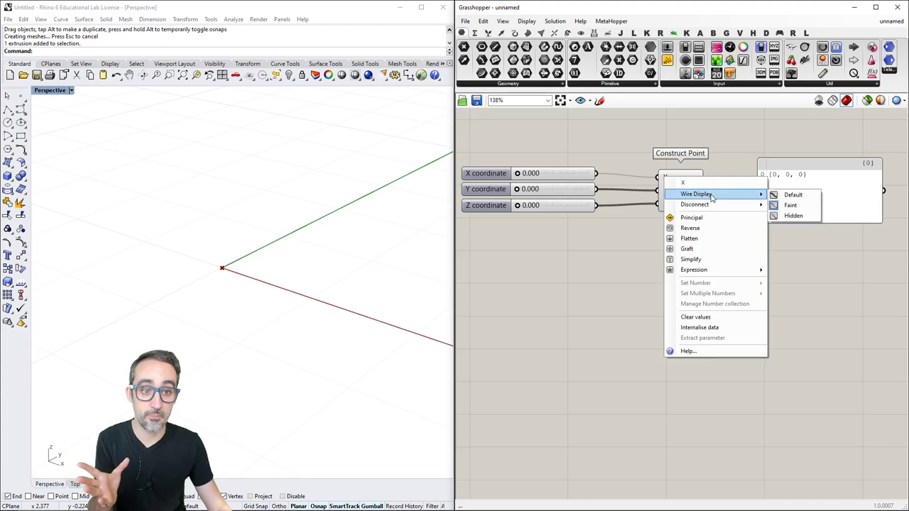
click(792, 196)
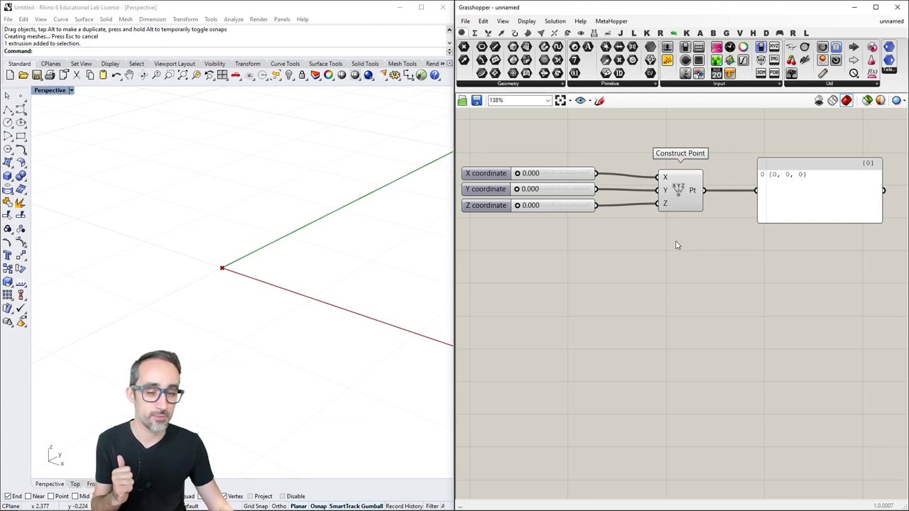
Disconnect the slider from Construct Point's X input and wire it back to the same input
right_click(666, 178)
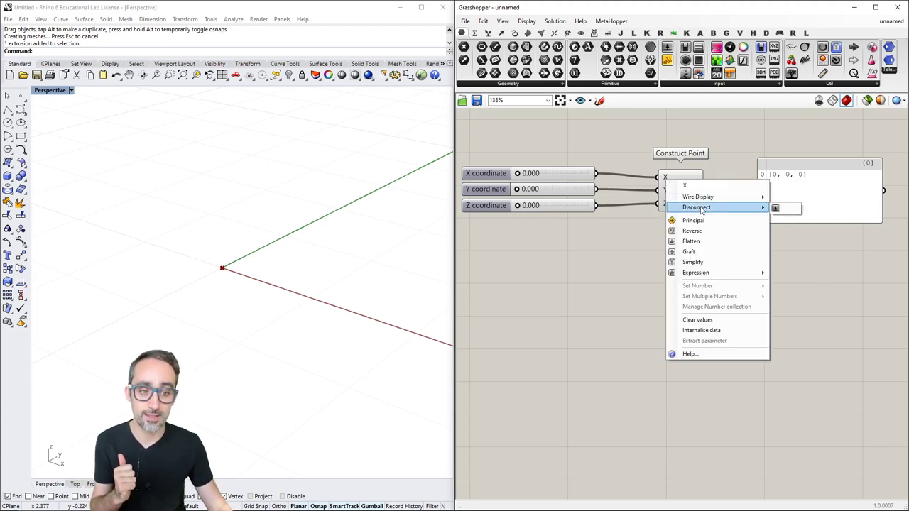
mouse_move(724, 208)
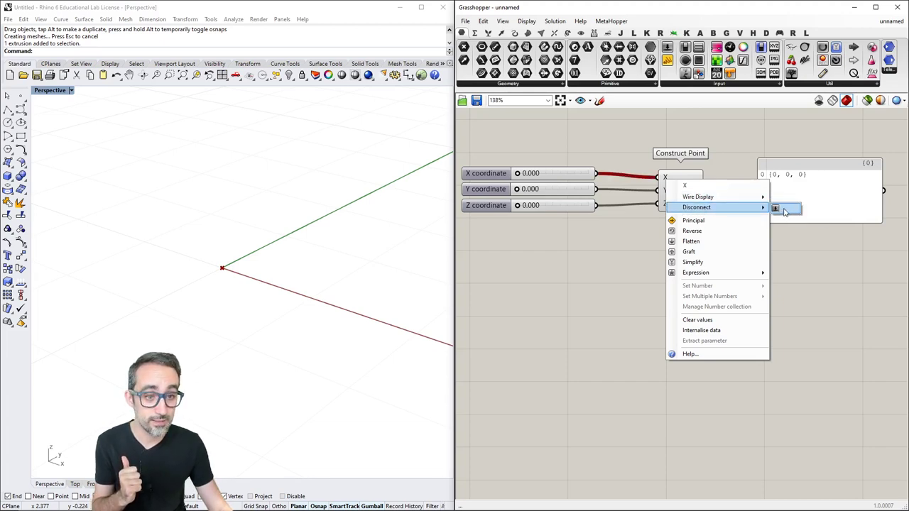
click(786, 211)
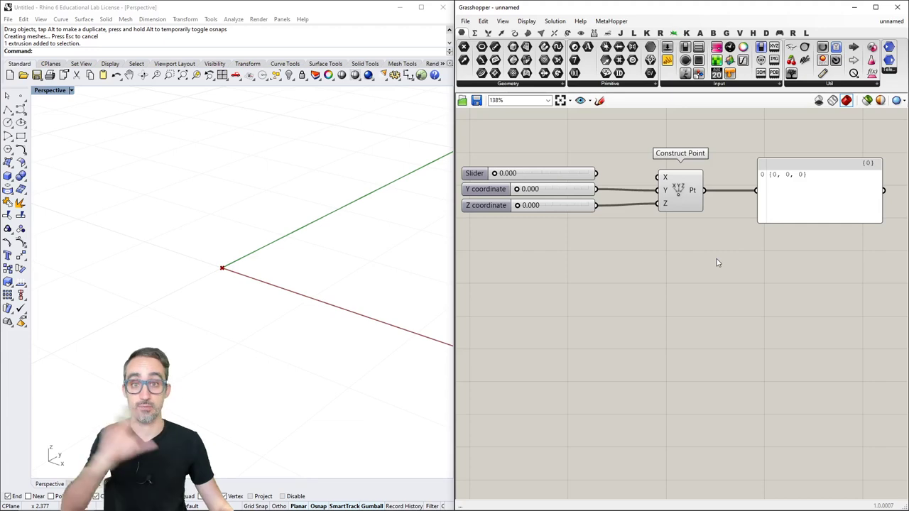
drag(597, 173, 660, 178)
Open the help for Construct Point's X input, read the parameter description and remarks, and close the help window
right_click(668, 183)
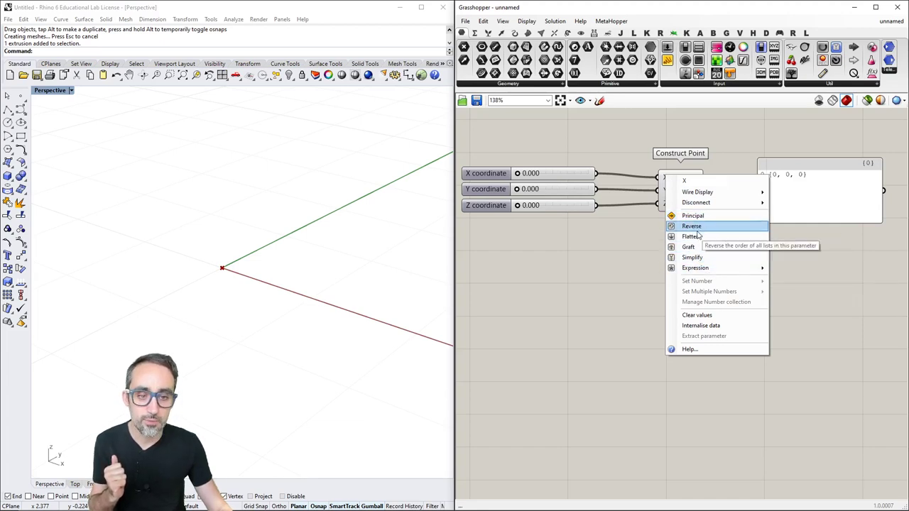
mouse_move(696, 270)
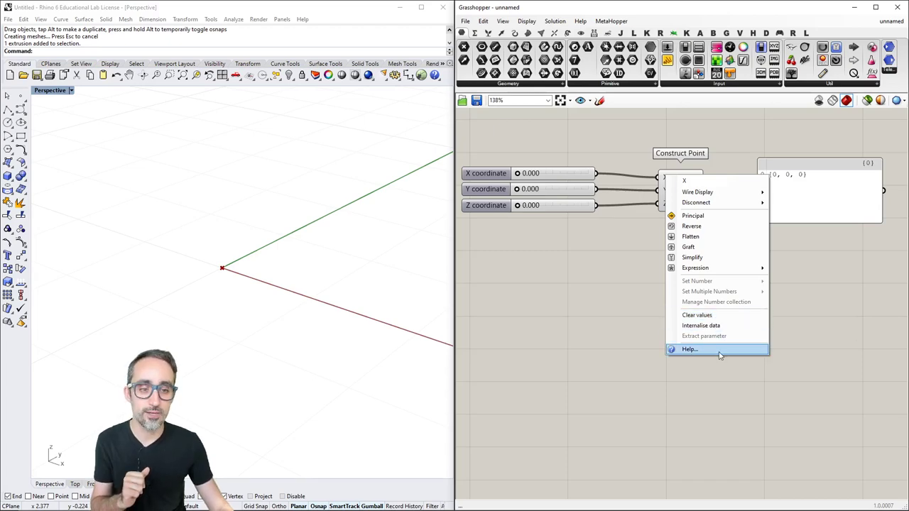
click(701, 351)
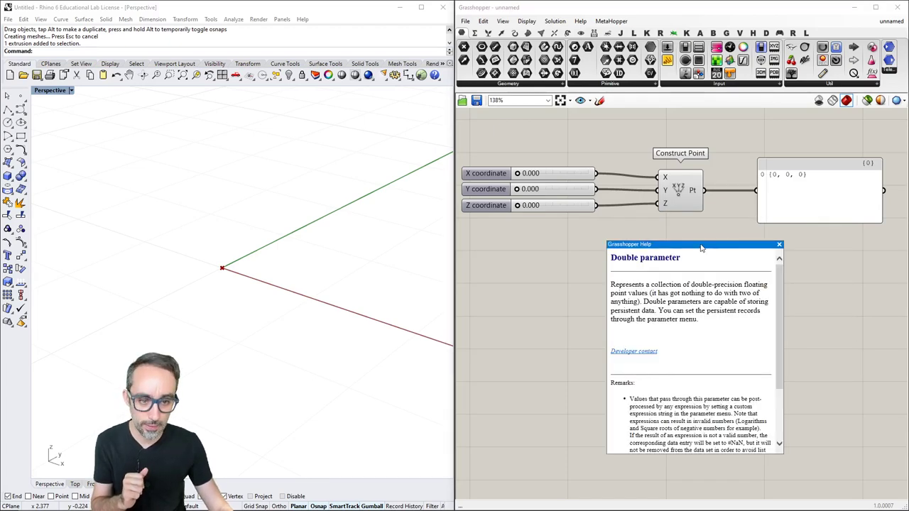
drag(701, 247, 667, 175)
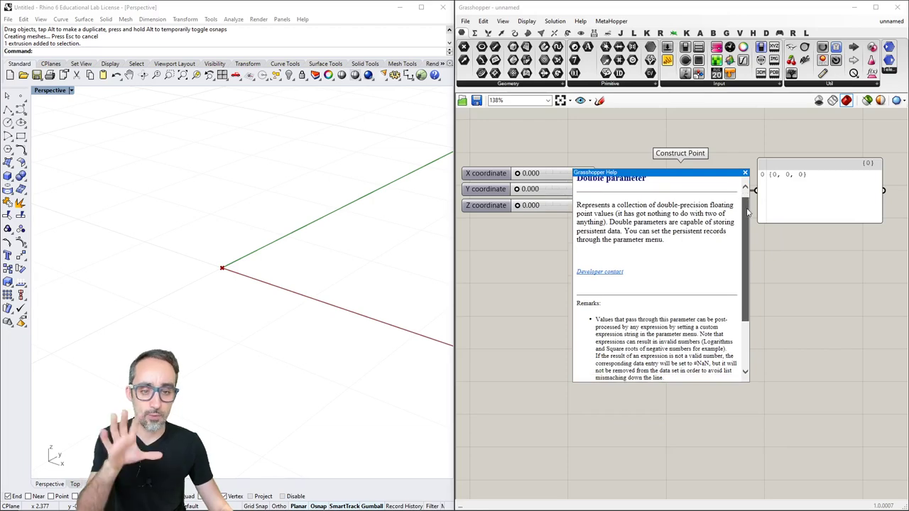
scroll(747, 212, down, 5)
scroll(739, 213, up, 6)
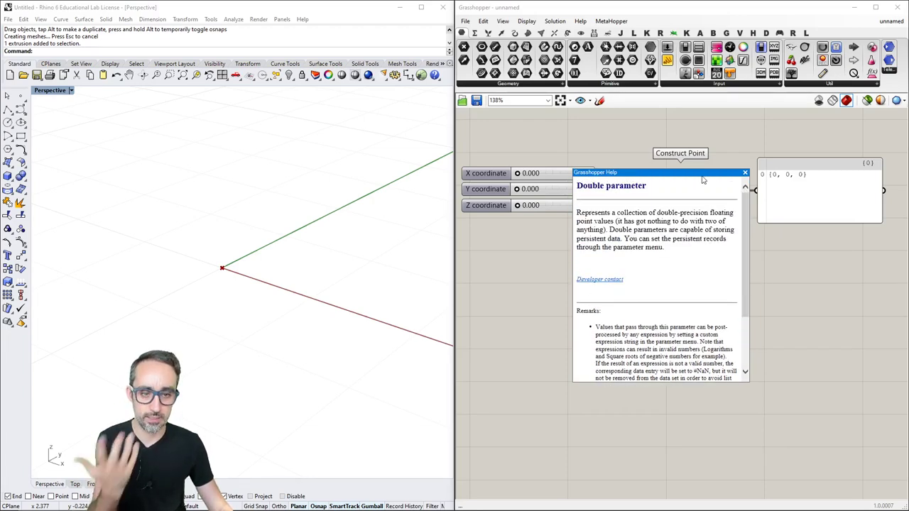
drag(703, 175, 707, 218)
double_click(593, 228)
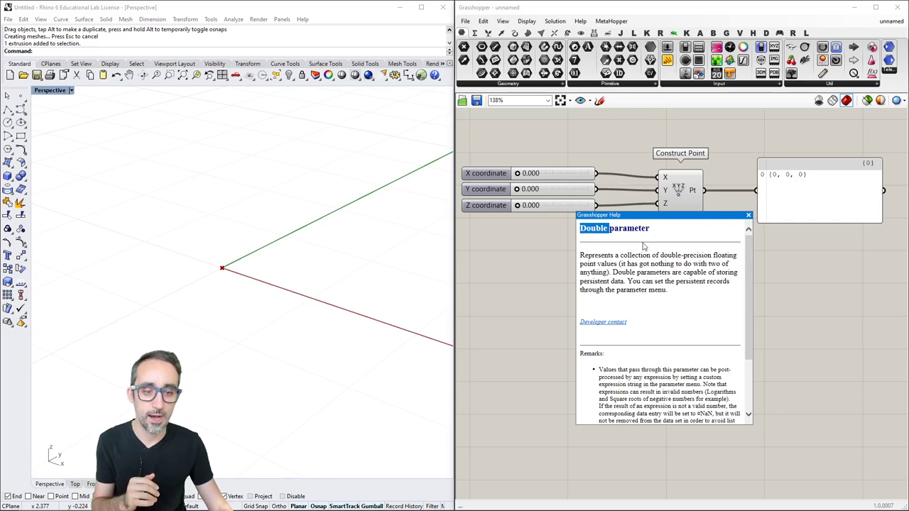
drag(661, 256, 737, 256)
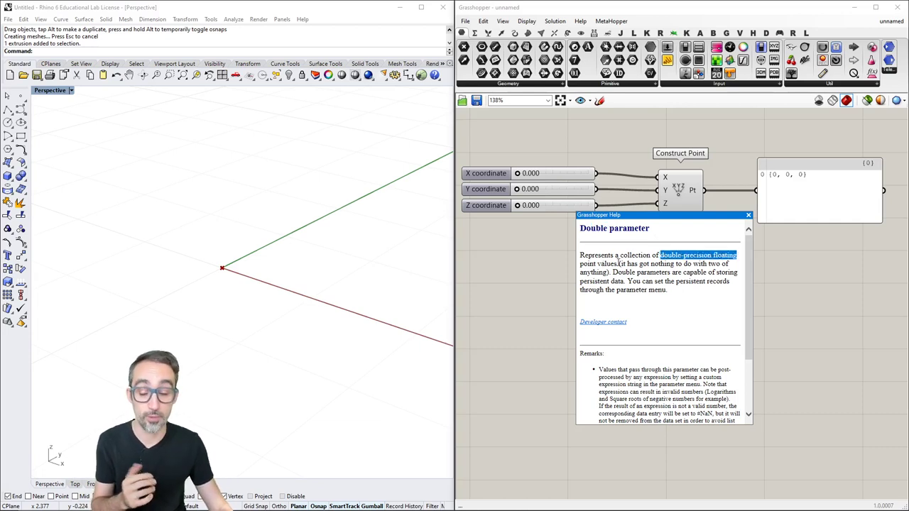
click(748, 215)
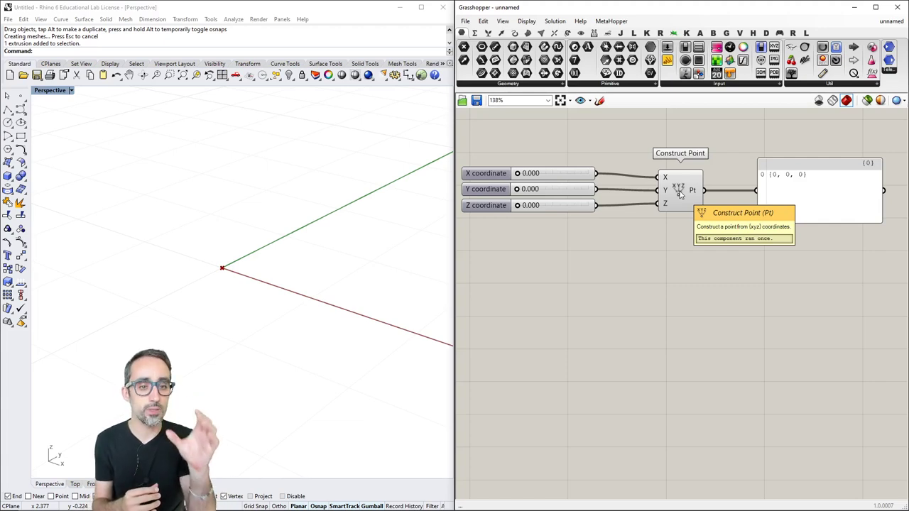
Add a second Construct Point component below the existing one by searching for it, and delete it
double_click(667, 301)
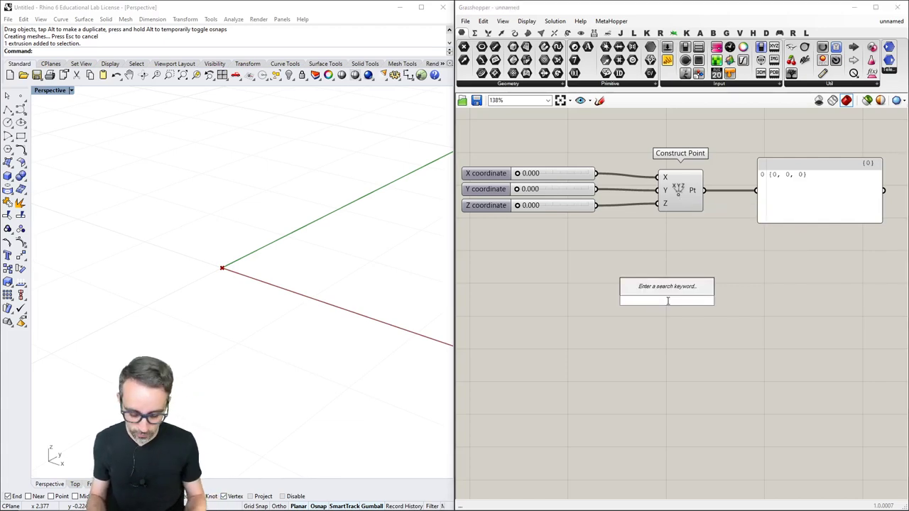
text(const)
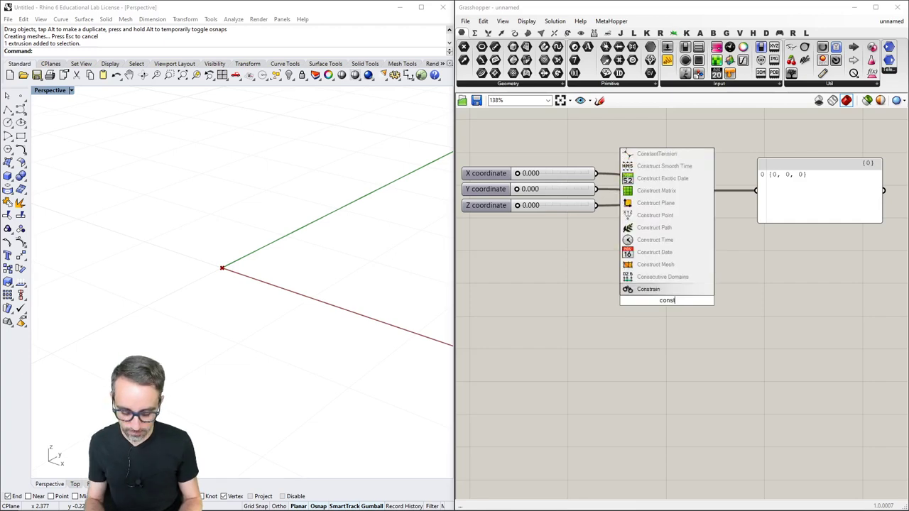
text(ruct poin)
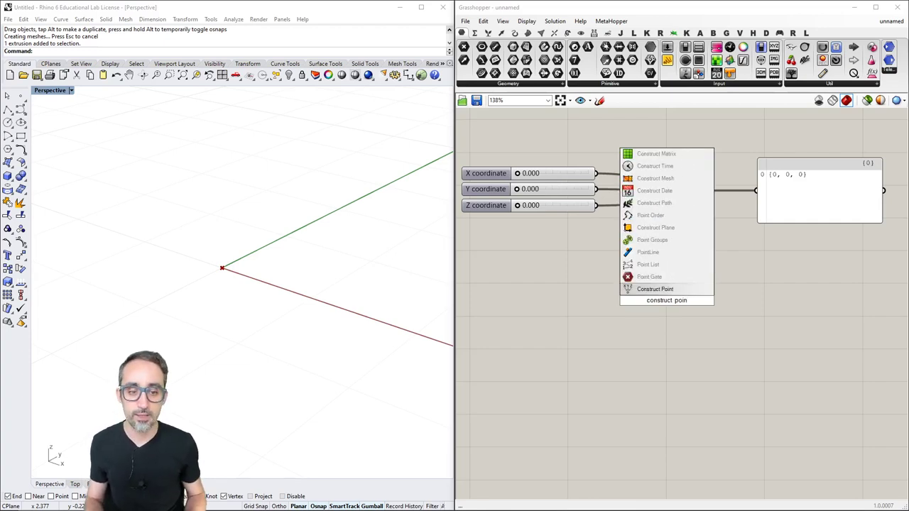
key(Return)
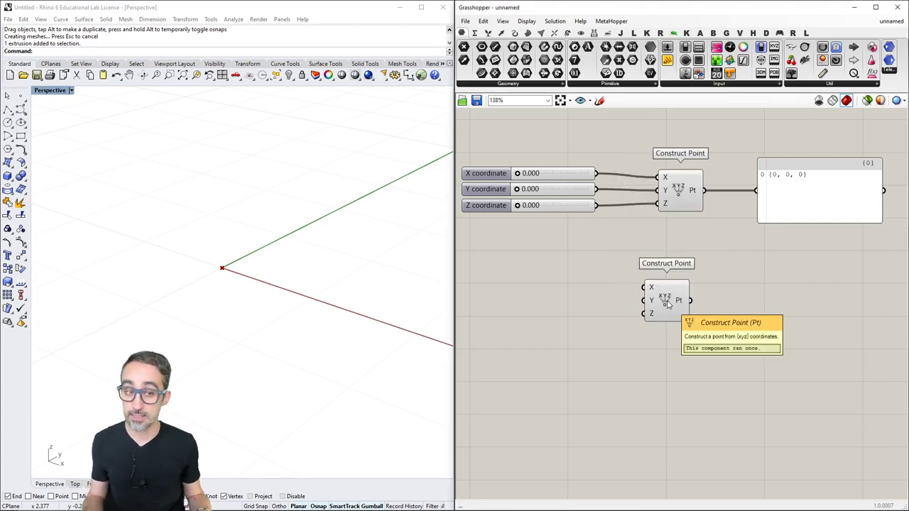
click(666, 301)
key(Delete)
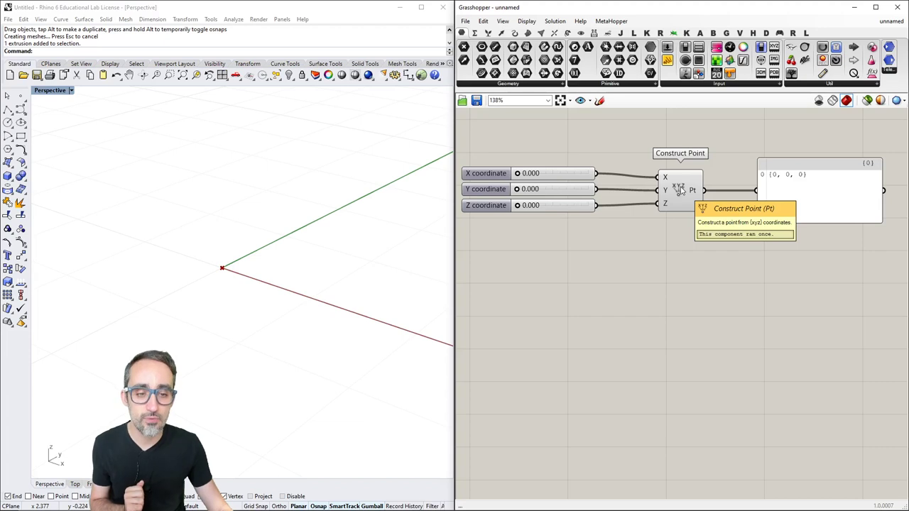
Review Construct Point's context options and set the X, Y and Z coordinate sliders to about 0.368, 0.431 and 0.408
right_click(680, 190)
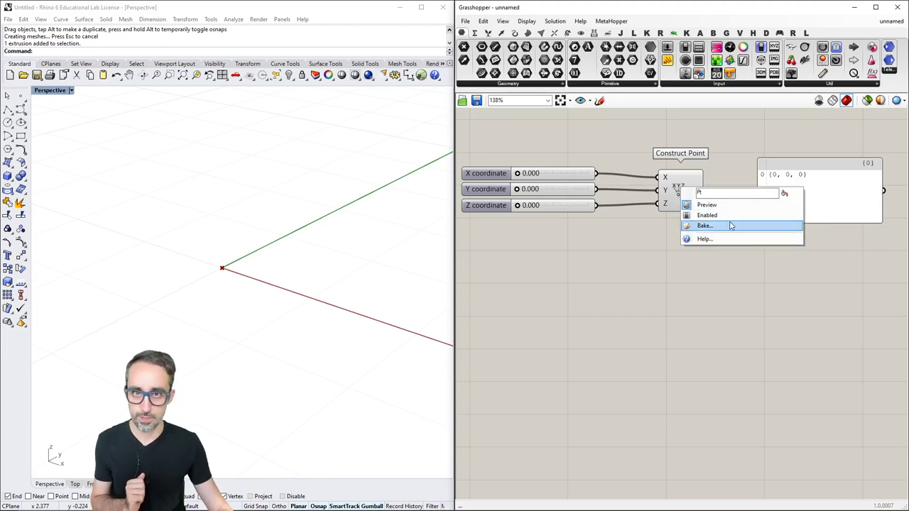
click(629, 259)
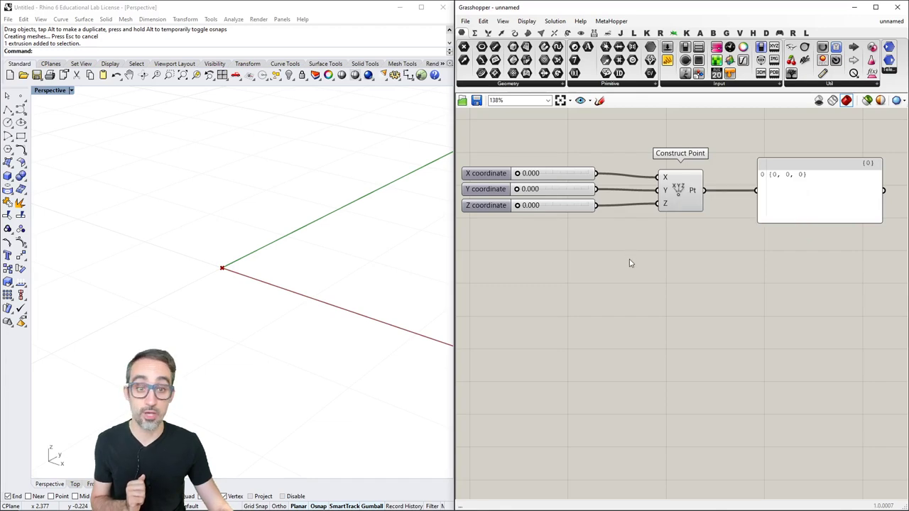
click(680, 194)
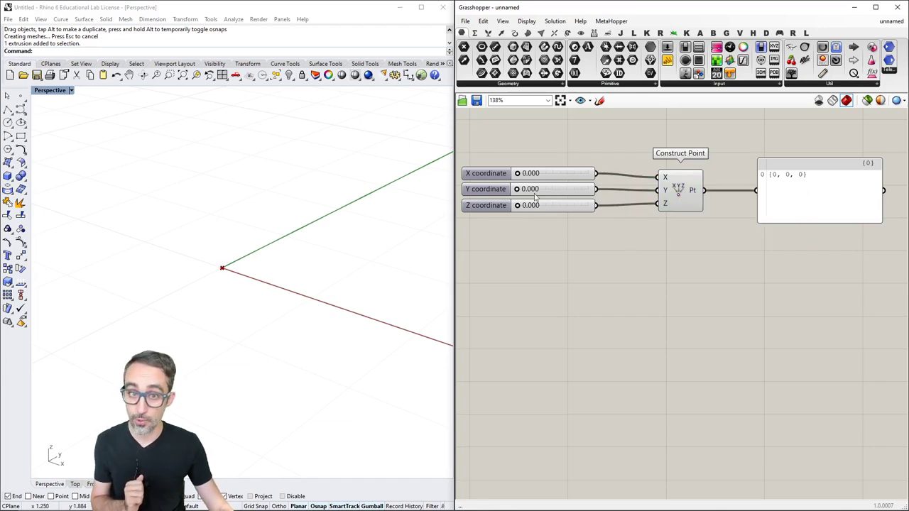
drag(517, 175, 553, 207)
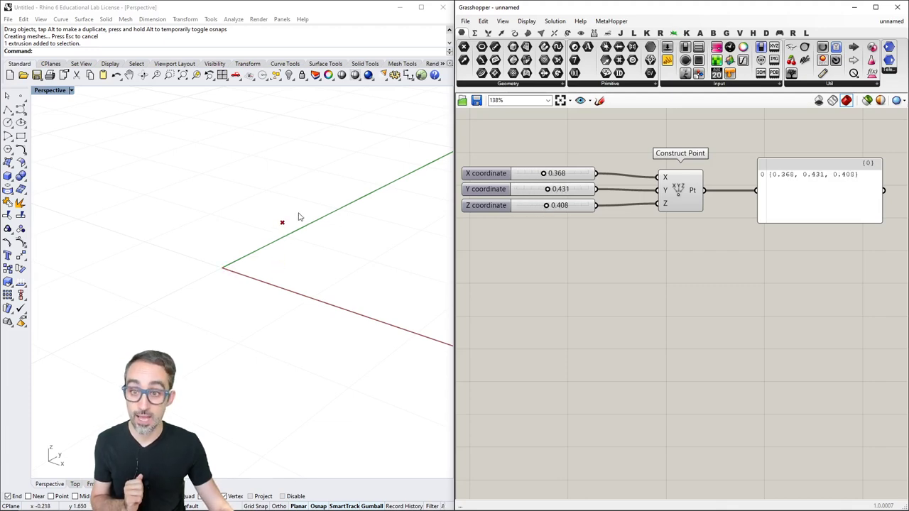
Select and deselect Construct Point twice to compare how its point is highlighted in the Rhino viewport
click(681, 188)
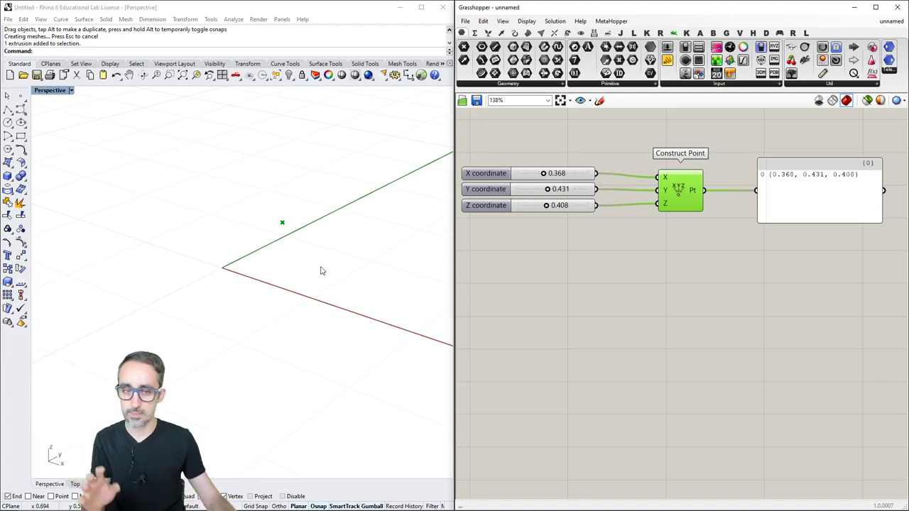
click(547, 288)
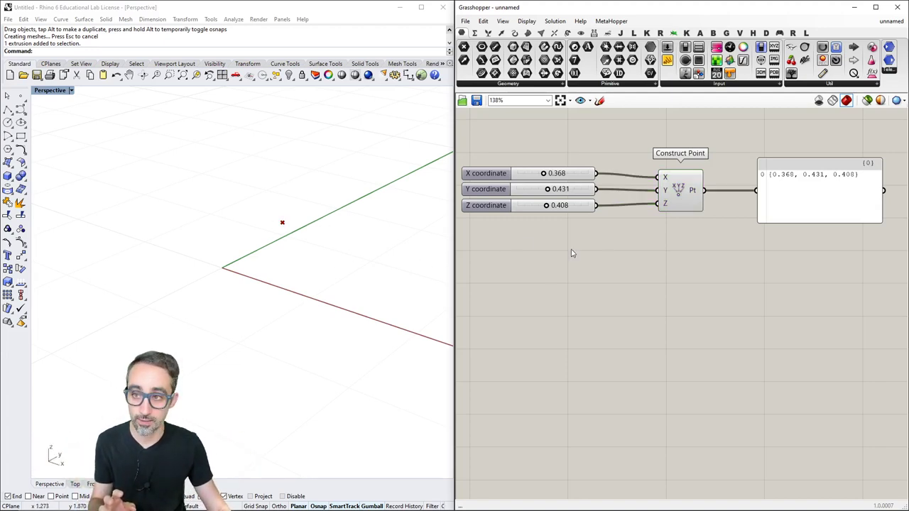
click(680, 190)
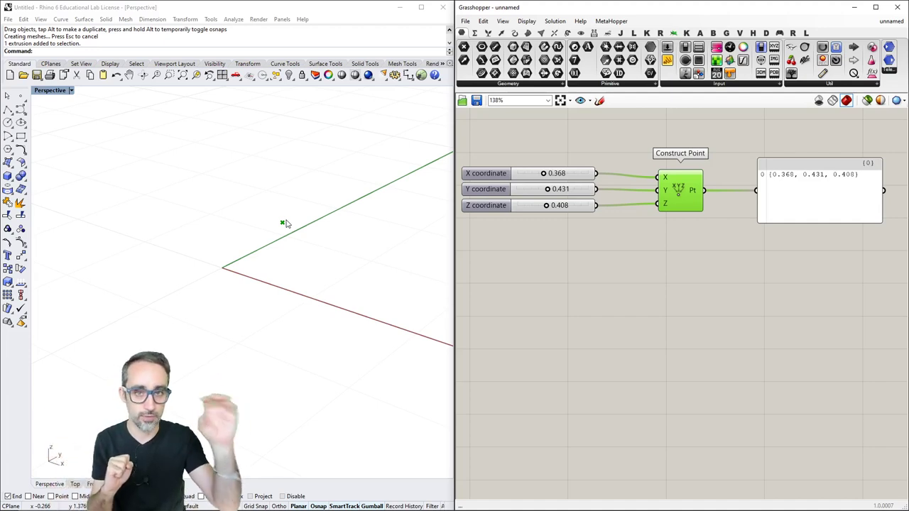
click(657, 241)
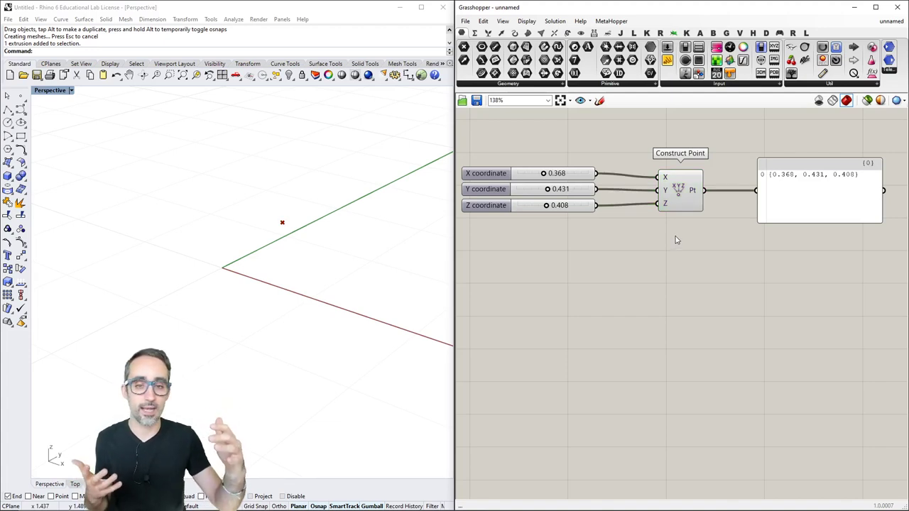
Turn off Construct Point's preview in the Rhino viewport and turn it back on
right_click(677, 186)
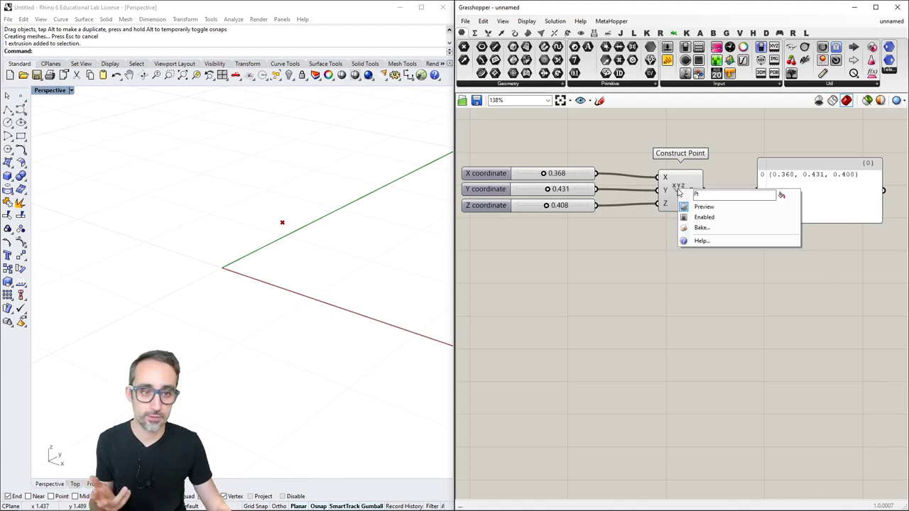
click(705, 217)
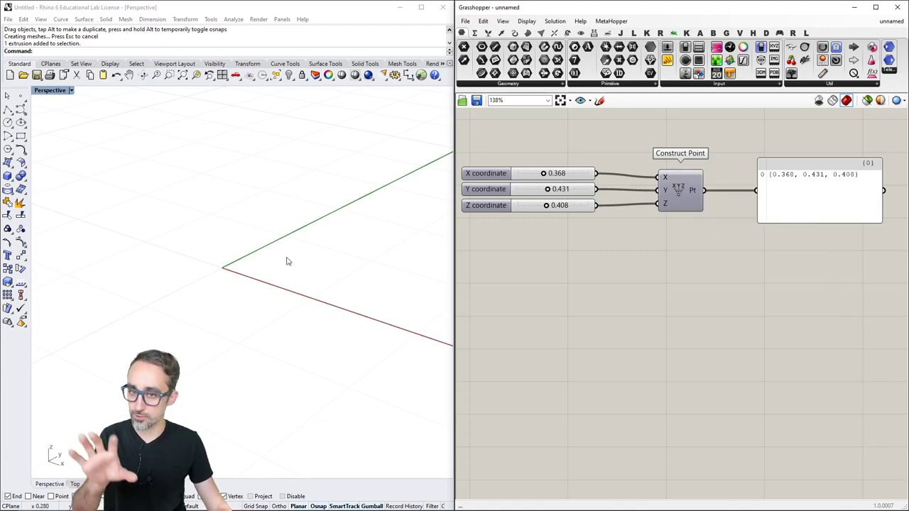
mouse_move(691, 192)
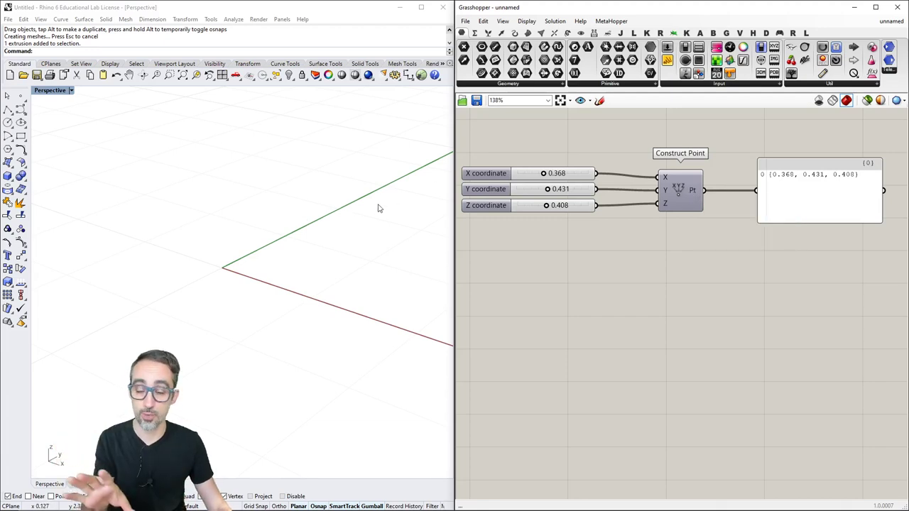
right_click(685, 190)
click(706, 215)
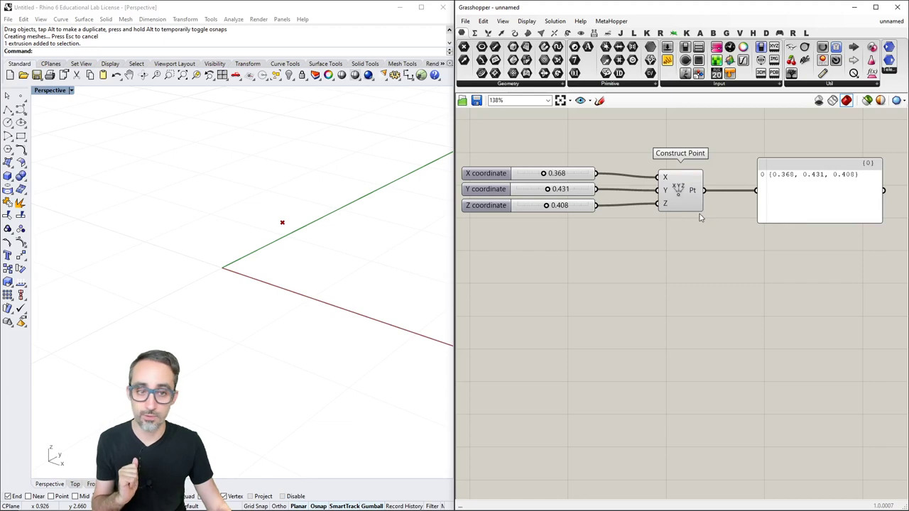
Disable the Construct Point component and enable it again
right_drag(700, 215, 675, 197)
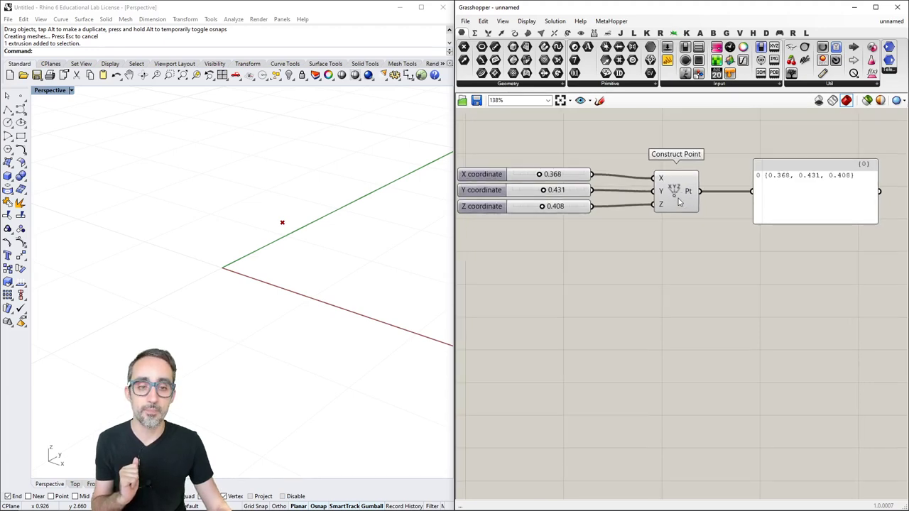
right_click(675, 190)
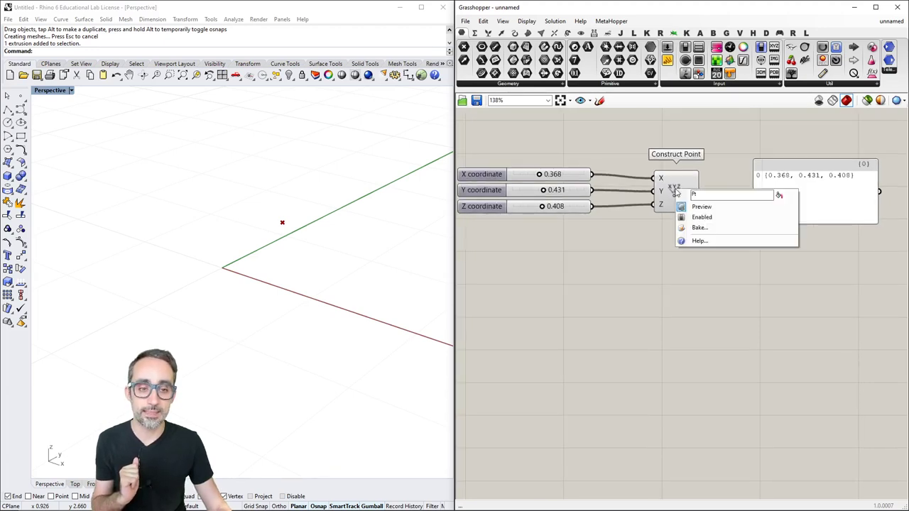
click(698, 220)
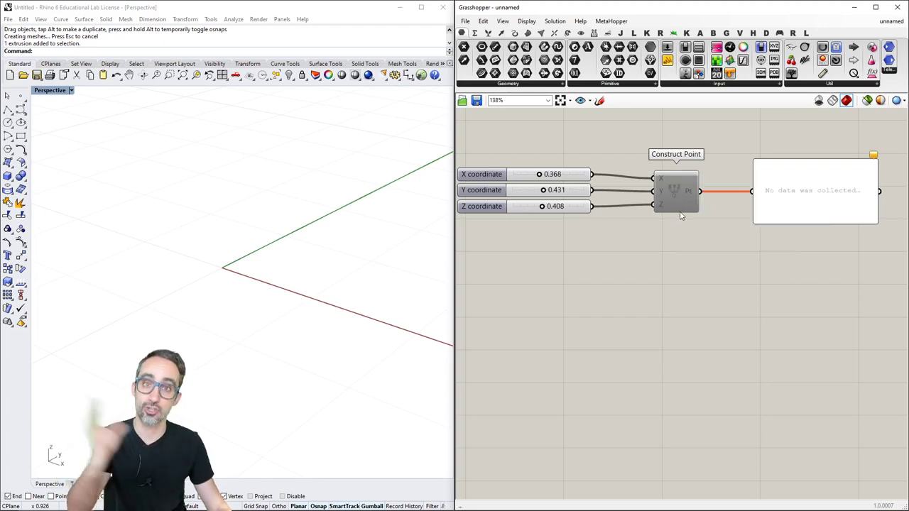
right_click(675, 189)
click(701, 218)
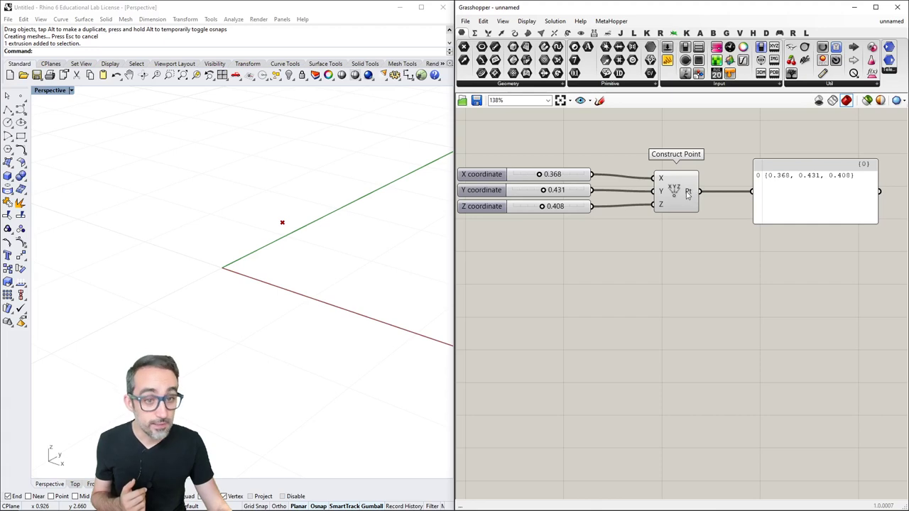
Check the Pt output against the geometry parameter types, and read the description, inputs and output in Construct Point's help, closing it when done
mouse_move(689, 196)
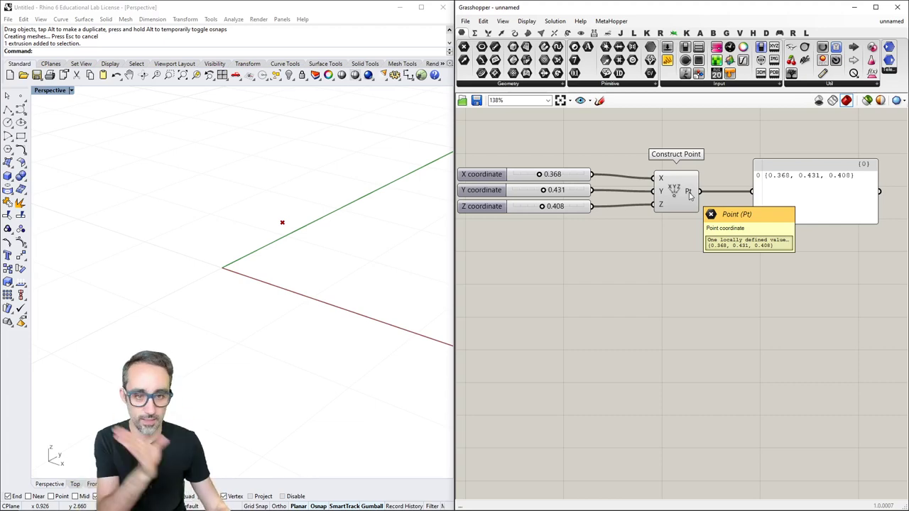
click(525, 85)
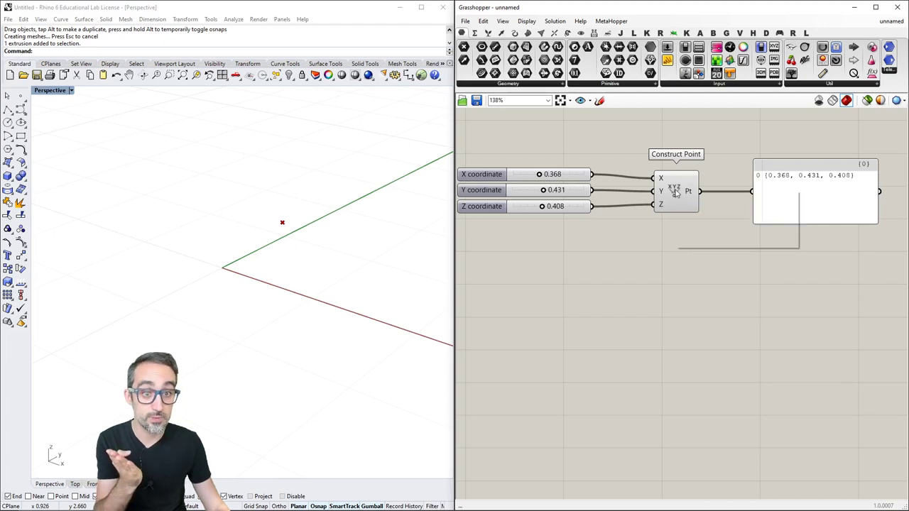
right_click(676, 193)
click(699, 241)
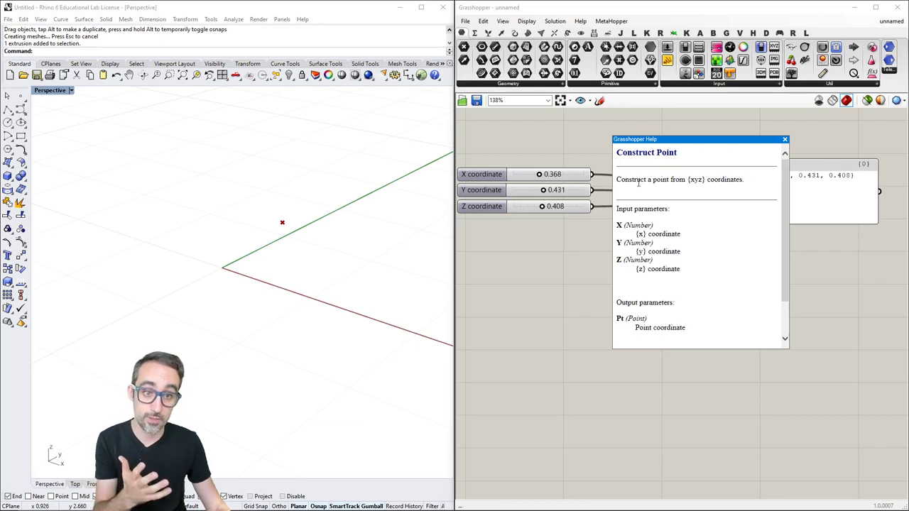
drag(616, 180, 751, 184)
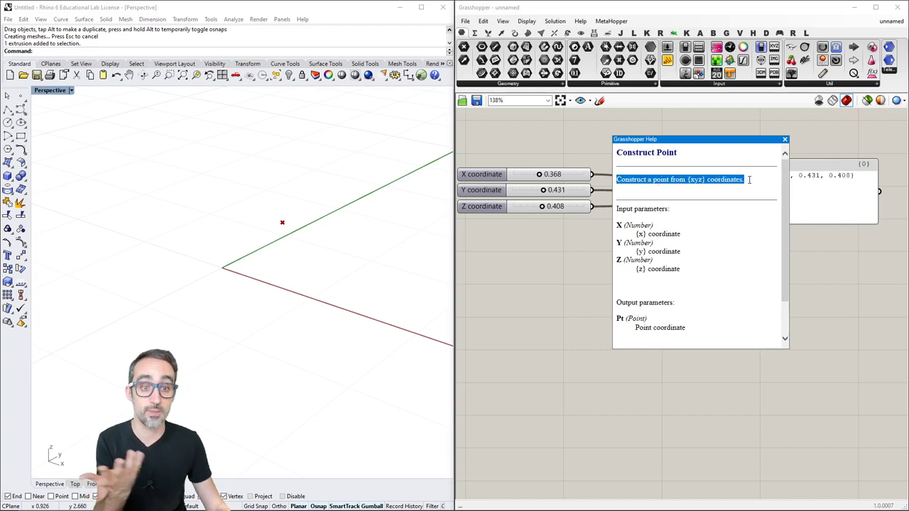
double_click(638, 225)
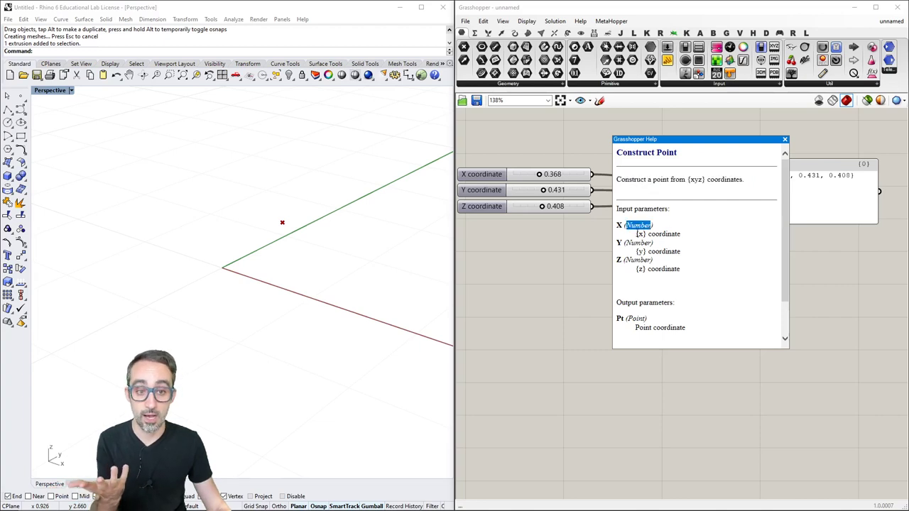
click(637, 246)
double_click(638, 260)
scroll(638, 260, down, 1)
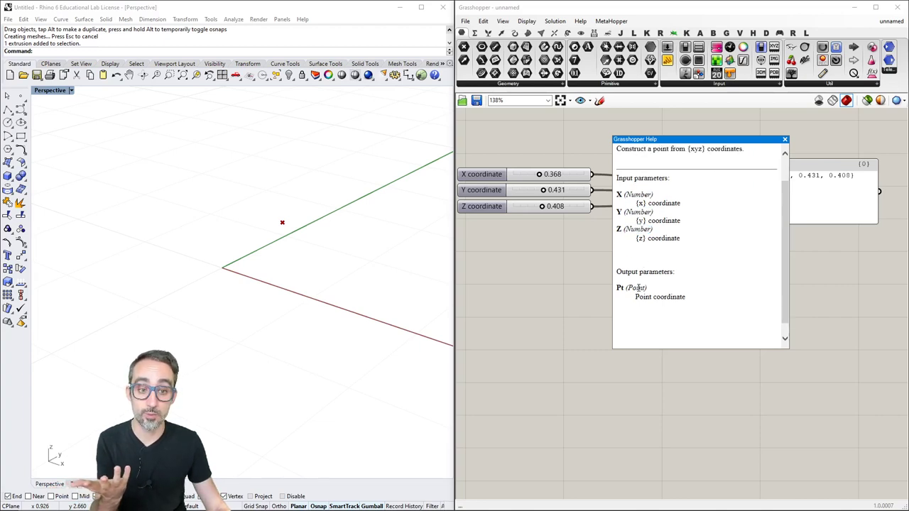
double_click(637, 288)
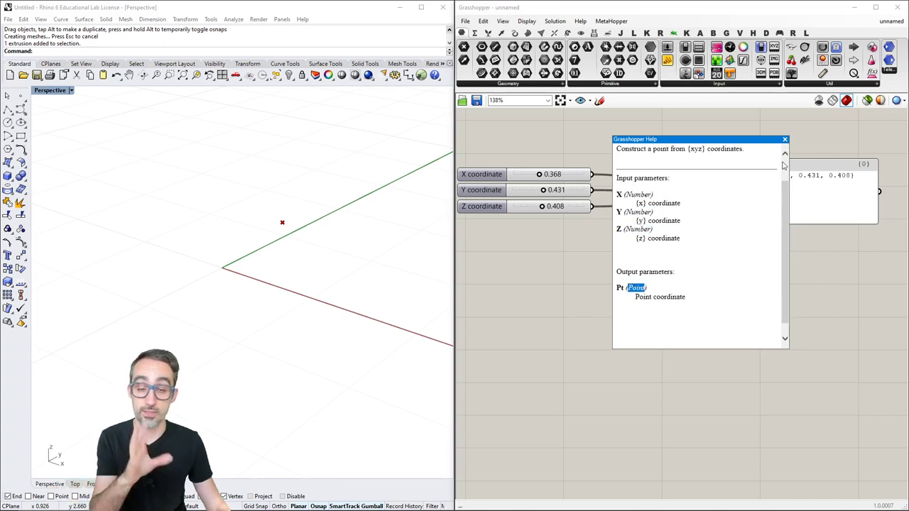
scroll(786, 168, up, 2)
click(786, 139)
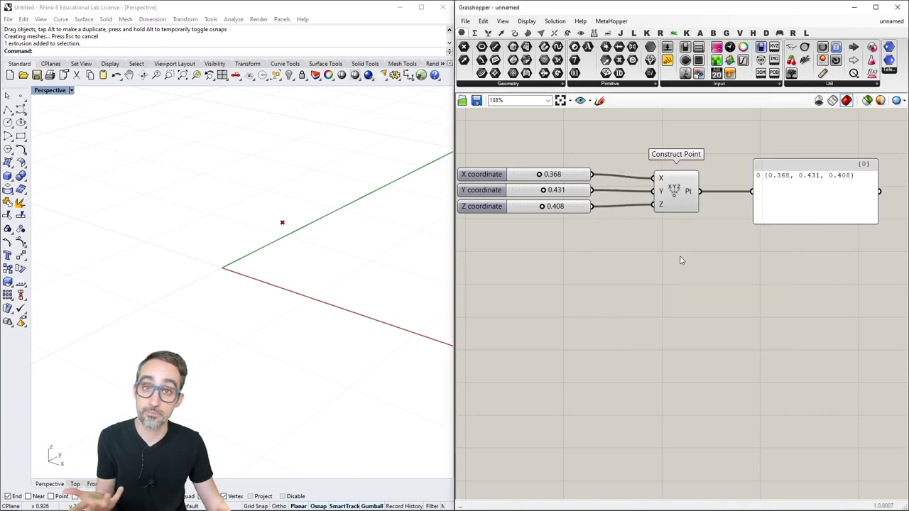
Examine the description and data type of Construct Point's Pt output
right_drag(676, 260, 679, 256)
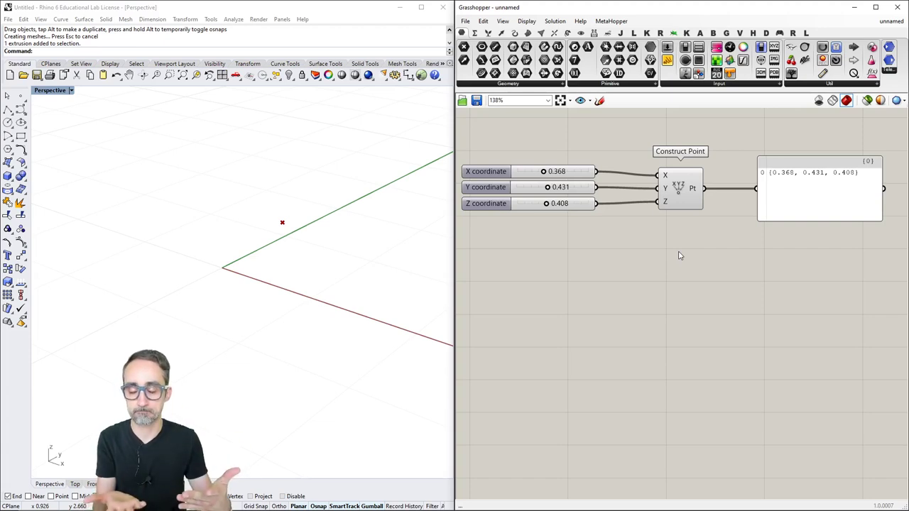
mouse_move(697, 189)
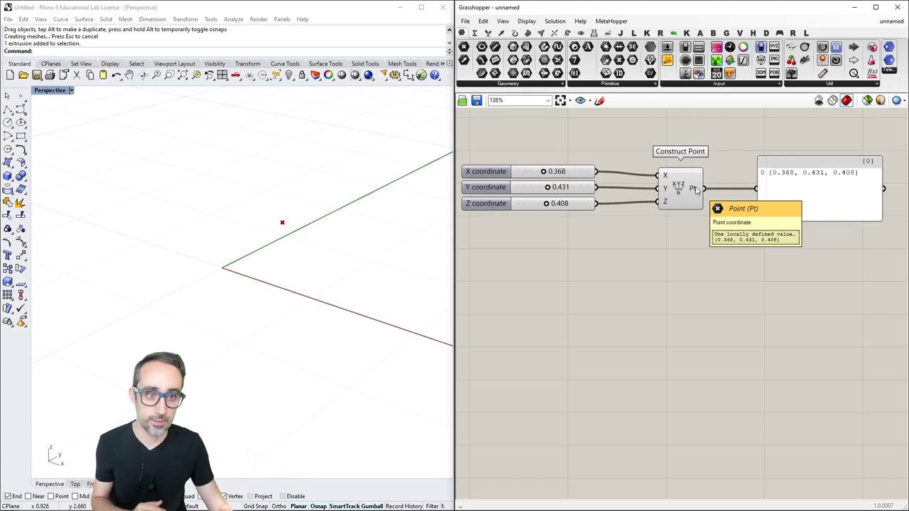
right_drag(698, 228, 707, 218)
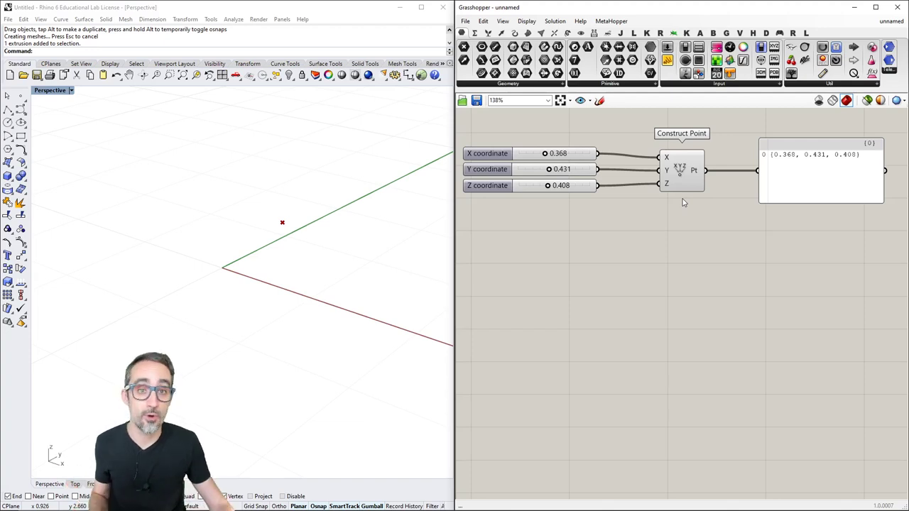
Add a Circle 3Pt component from the primitive curve components below Construct Point
click(514, 33)
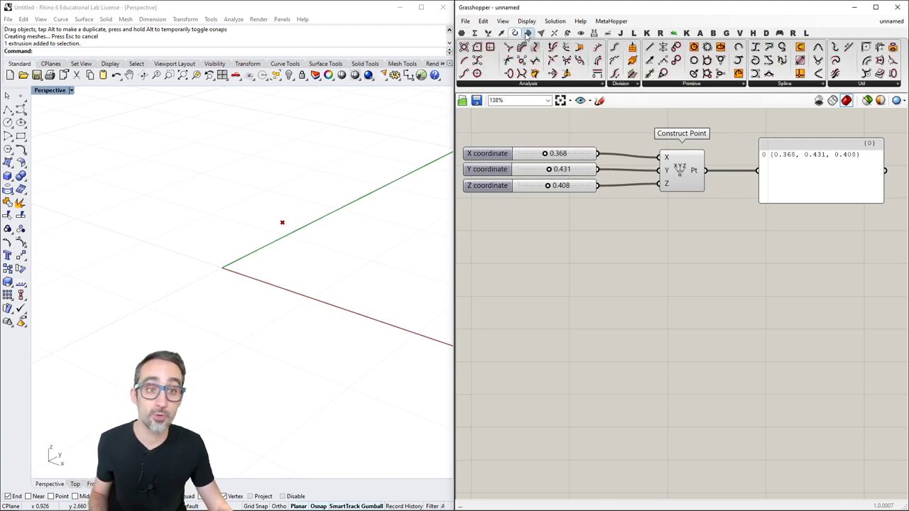
mouse_move(529, 37)
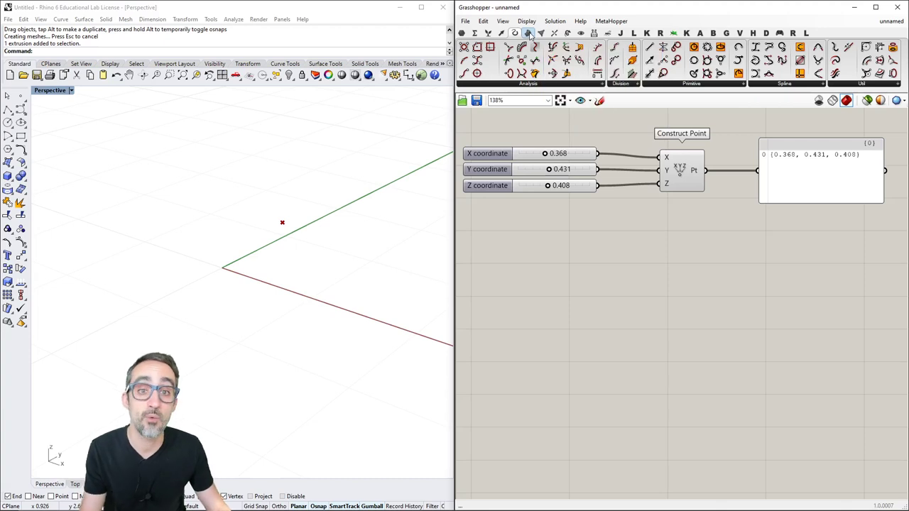
click(700, 85)
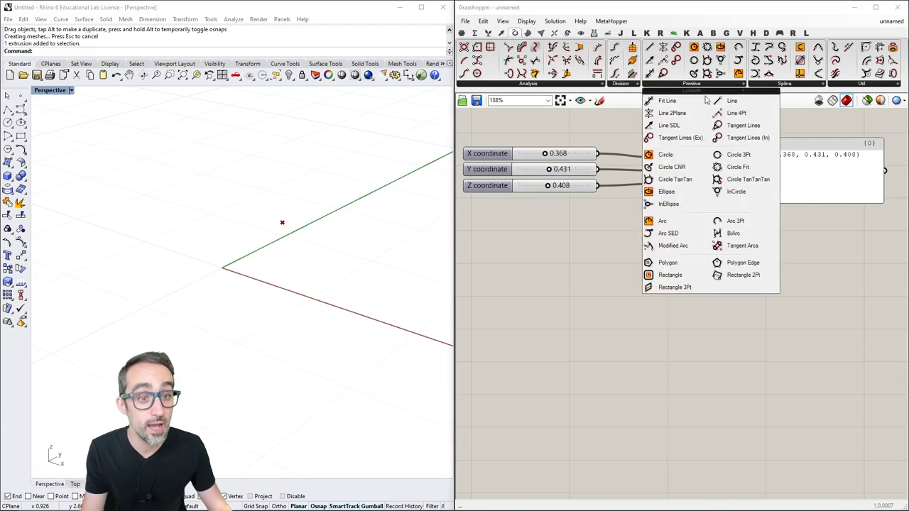
click(736, 155)
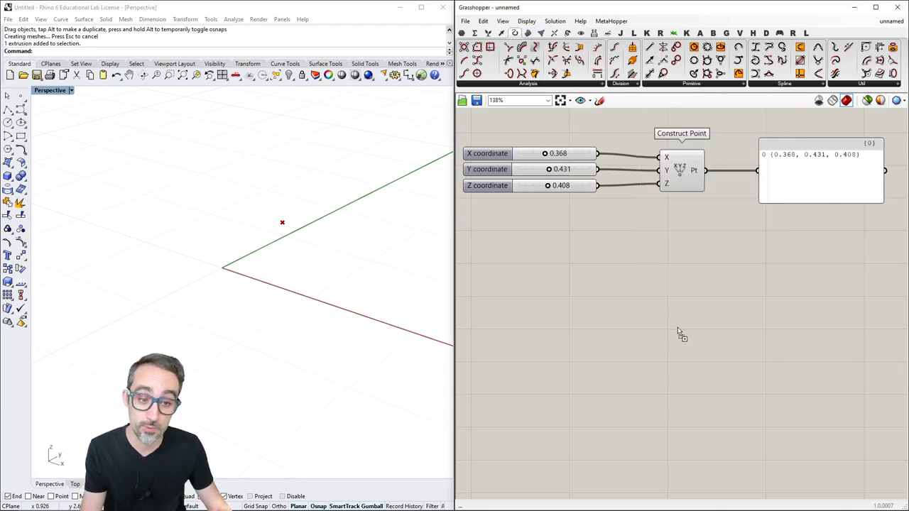
click(679, 329)
Examine the data types of Circle 3Pt's inputs and outputs, and look them up among the geometry parameters
right_drag(694, 372, 696, 345)
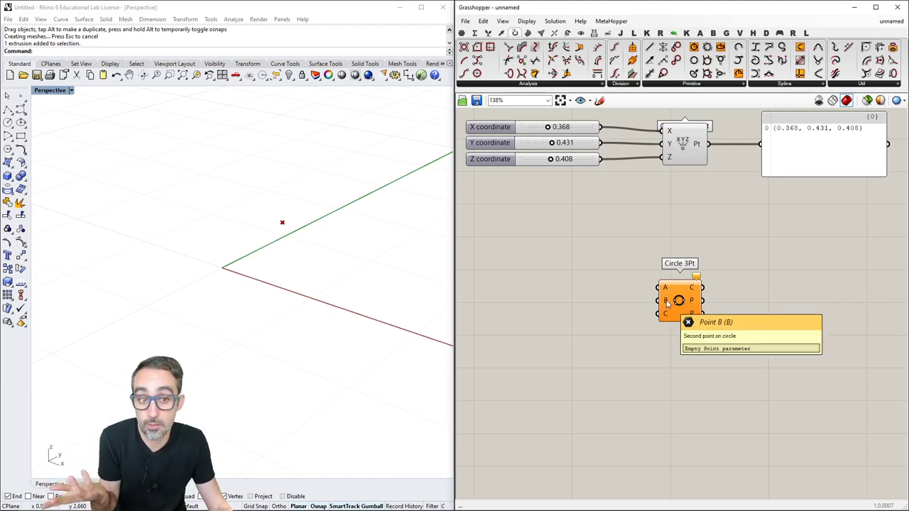
mouse_move(666, 315)
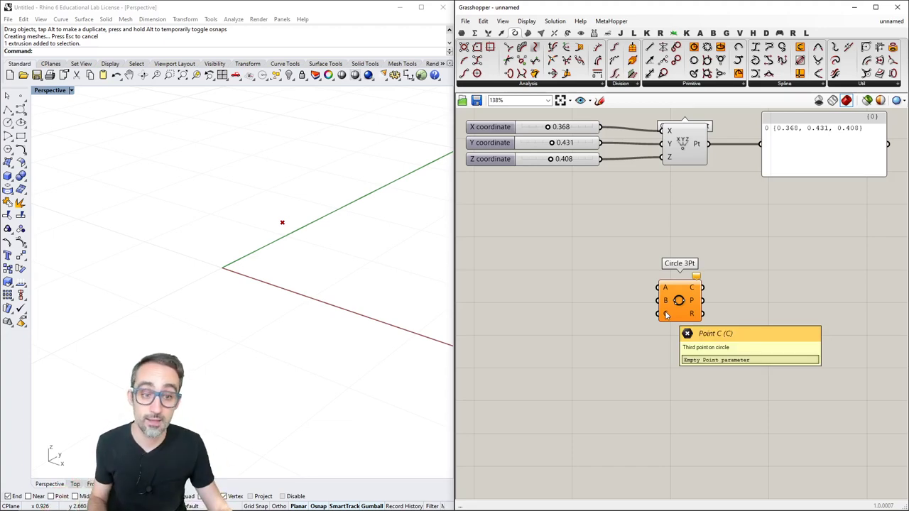
mouse_move(696, 290)
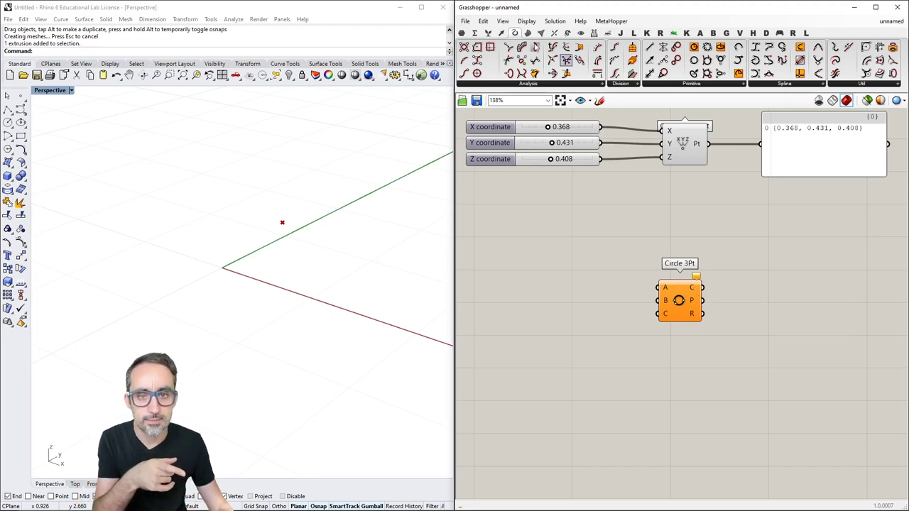
click(462, 33)
click(521, 84)
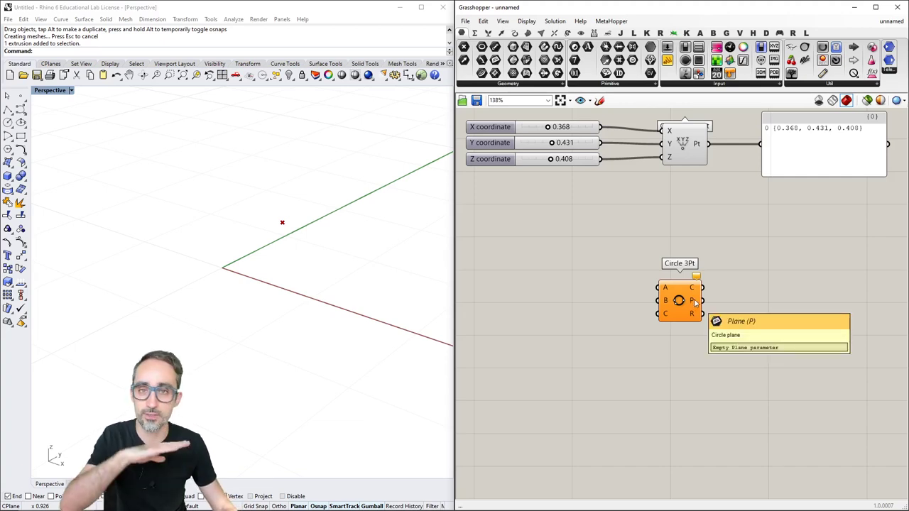
Look up the plane type among the geometry parameters and check Circle 3Pt's R output
click(558, 85)
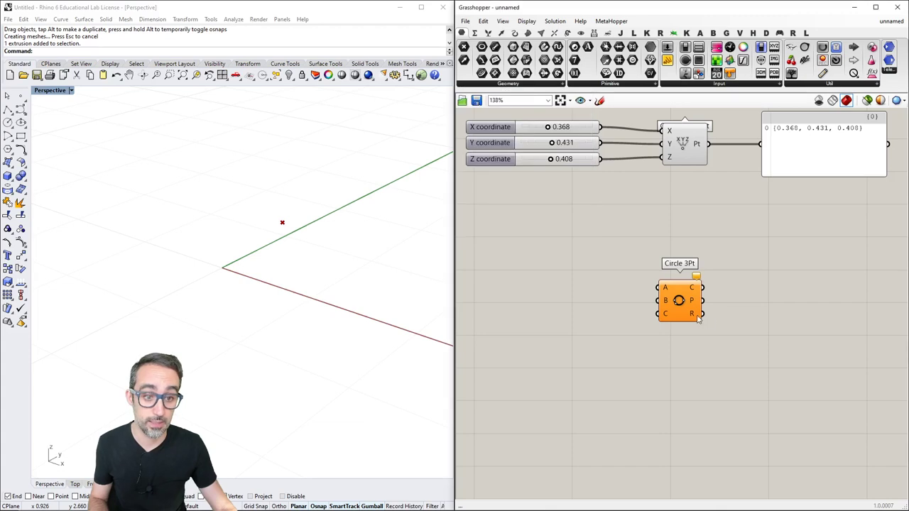
mouse_move(695, 317)
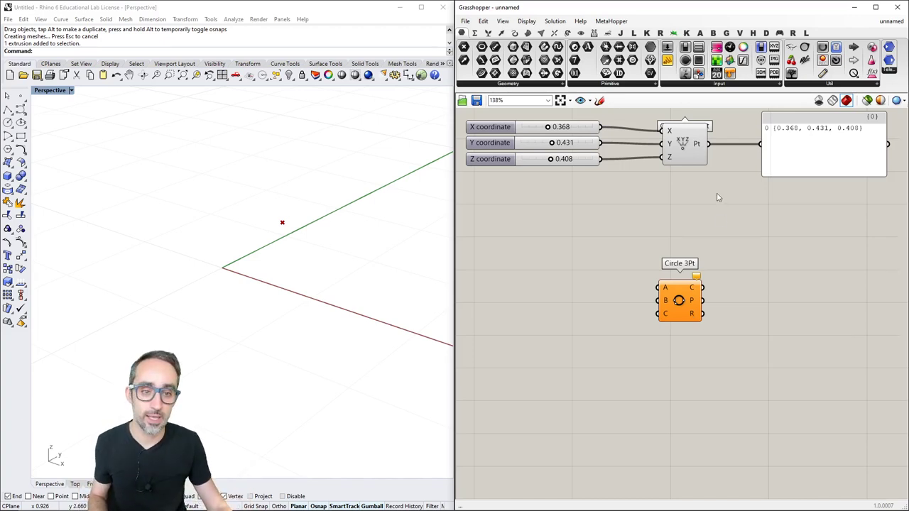
Duplicate Construct Point with its sliders twice below the original, setting the copies' coordinates to 0.238, 0.220, 0.602 and 0.025, 0.770, 0.000
scroll(710, 206, down, 2)
drag(706, 211, 606, 168)
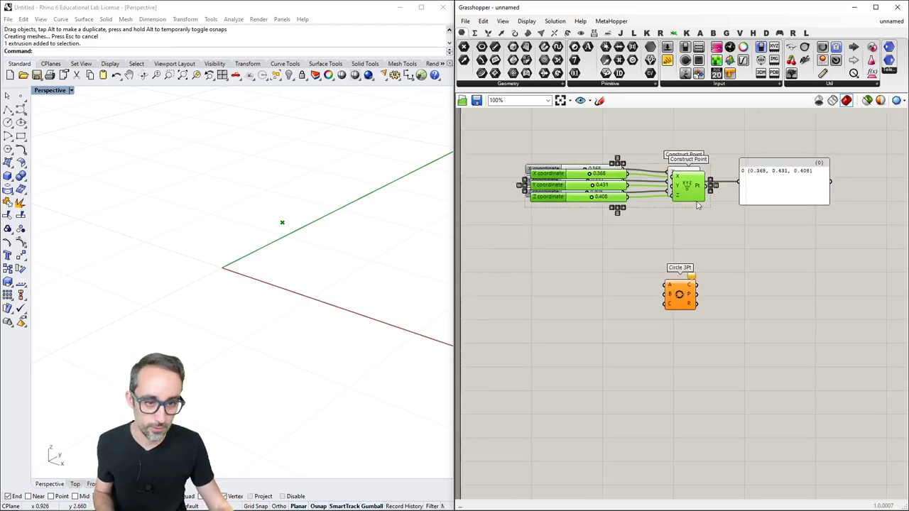
alt+drag(691, 192, 683, 294)
drag(681, 304, 772, 322)
drag(584, 221, 577, 221)
drag(586, 233, 577, 233)
drag(587, 244, 561, 294)
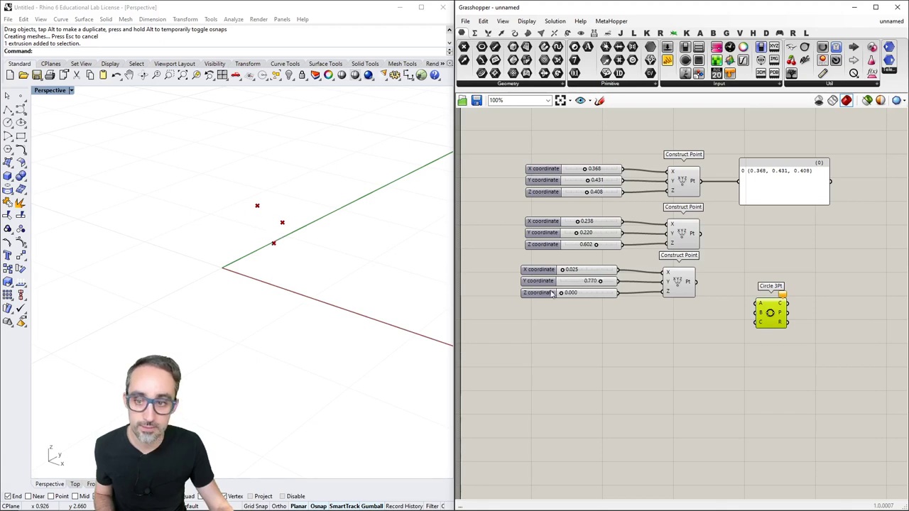
right_drag(367, 260, 290, 211)
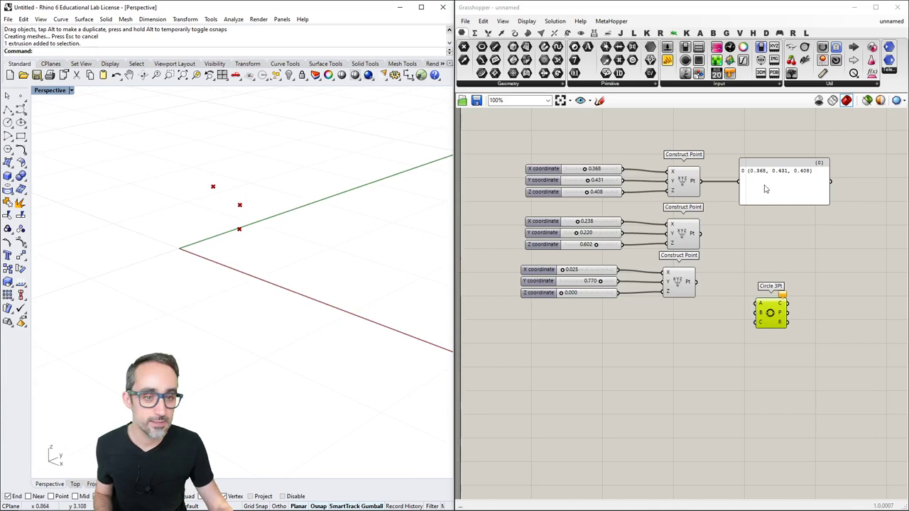
Move Circle 3Pt below the coordinate panel and wire the three Construct Point outputs to its A, B and C inputs
drag(795, 186, 807, 188)
drag(769, 311, 770, 259)
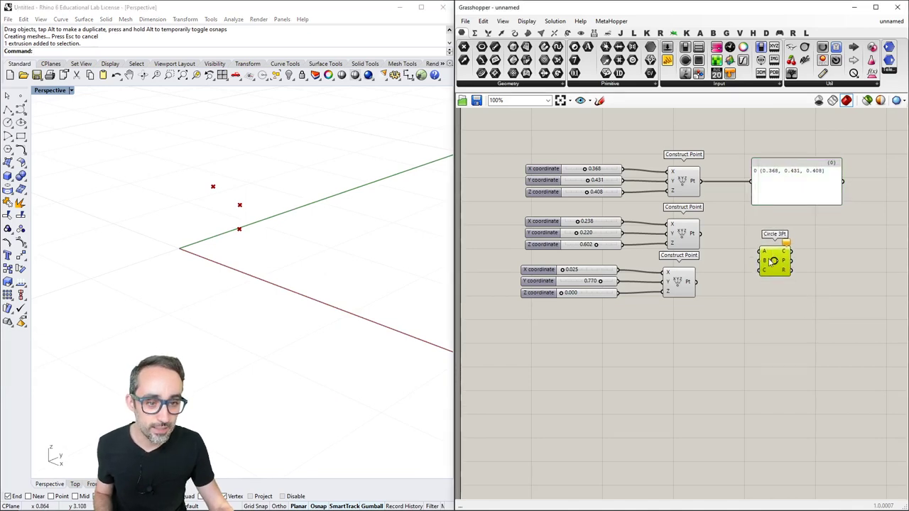
scroll(770, 260, up, 1)
drag(682, 179, 751, 261)
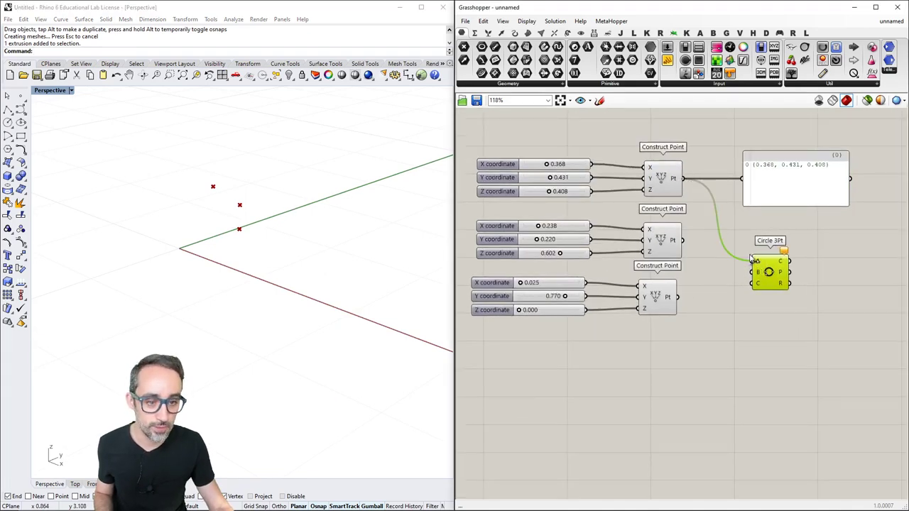
drag(681, 240, 752, 272)
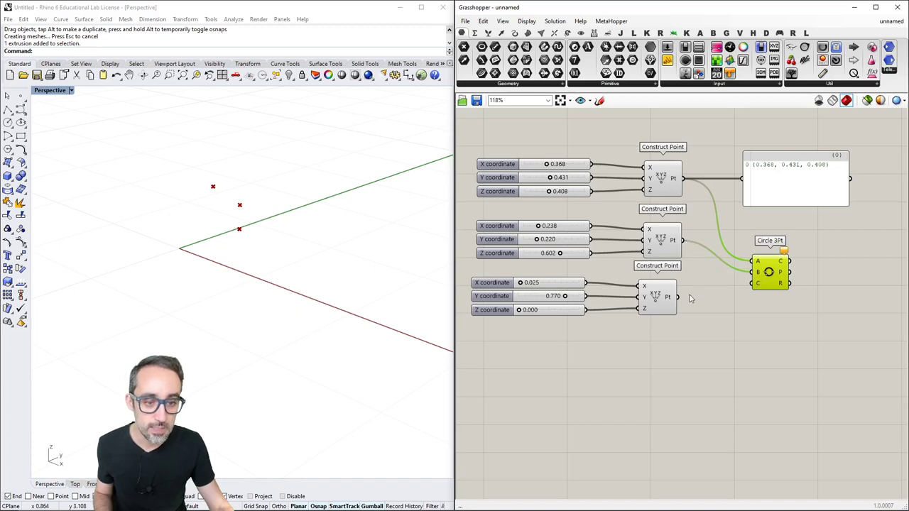
drag(679, 297, 751, 283)
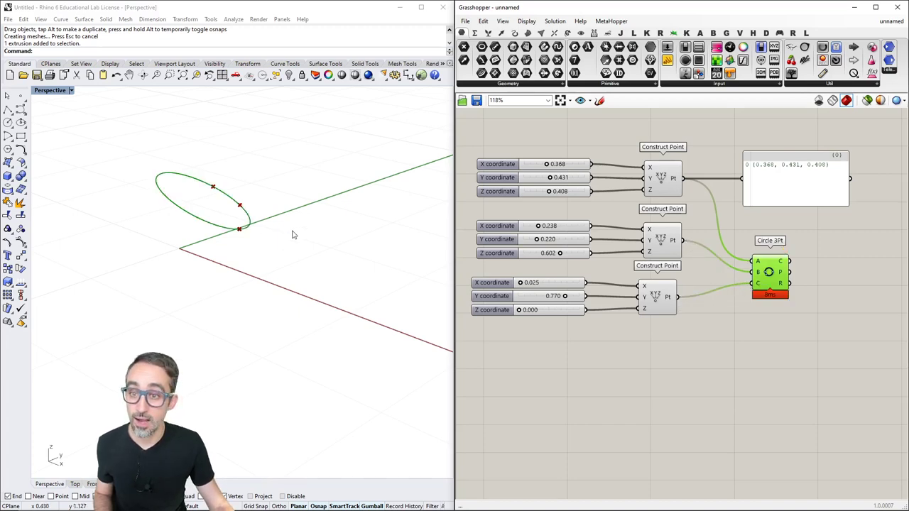
right_drag(293, 235, 269, 284)
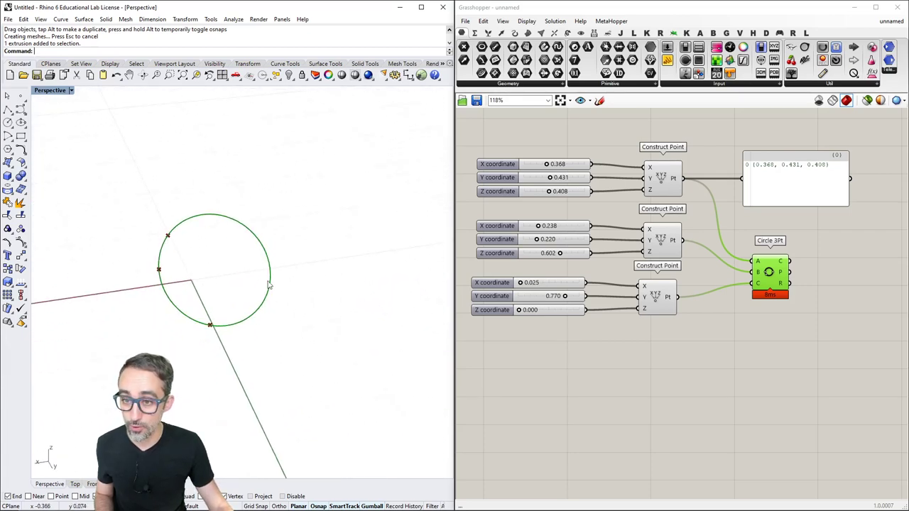
Add a panel beside Circle 3Pt and connect it to the component's C output
right_drag(848, 254, 748, 229)
click(719, 159)
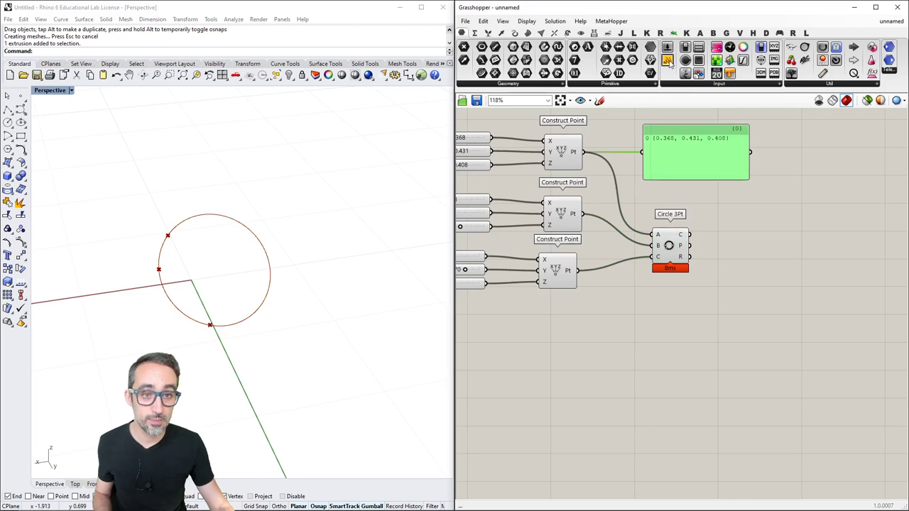
drag(670, 65, 777, 232)
drag(689, 234, 732, 232)
drag(818, 252, 849, 252)
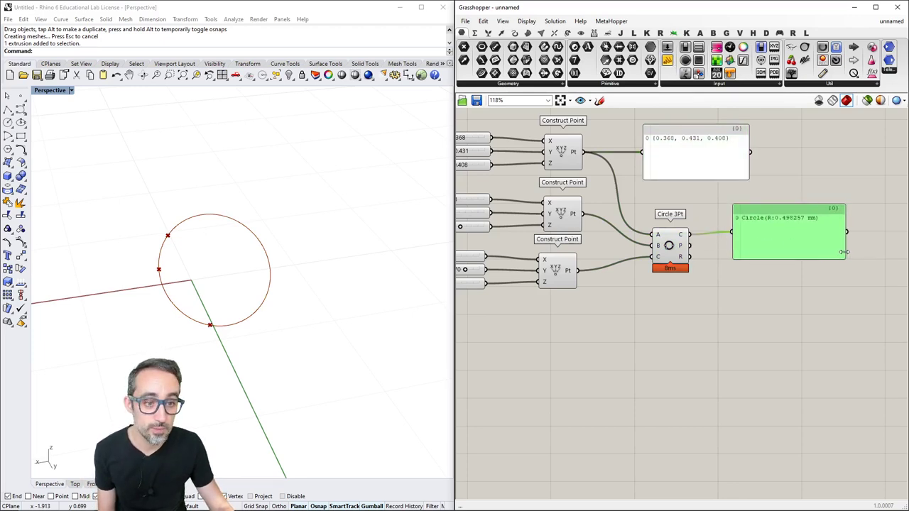
Duplicate the circle panel twice below itself and wire the copies to Circle 3Pt's P and R outputs
drag(791, 243, 794, 296)
drag(689, 245, 733, 280)
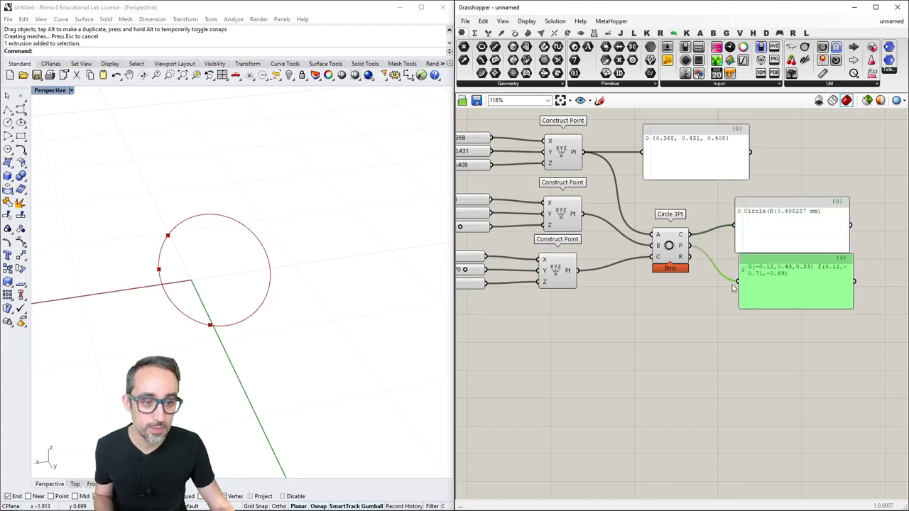
scroll(710, 284, up, 1)
click(707, 289)
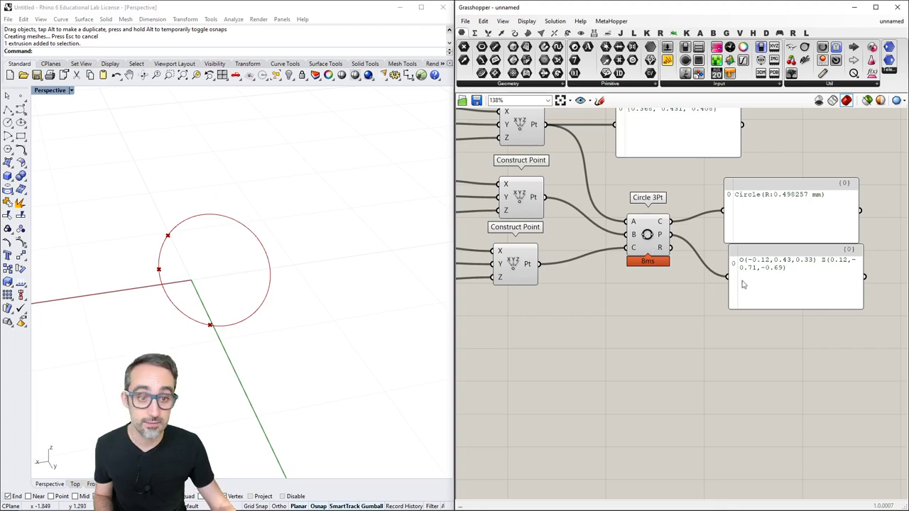
alt+drag(744, 284, 744, 354)
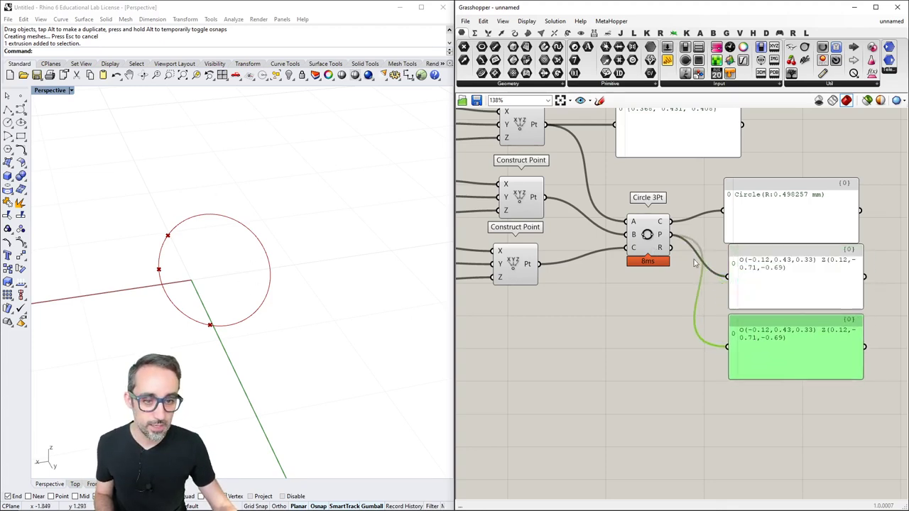
drag(670, 248, 727, 347)
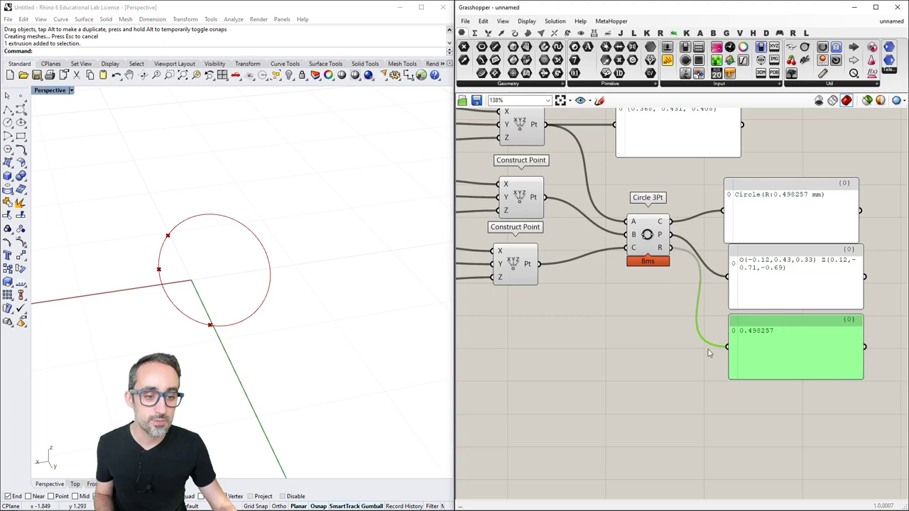
click(695, 316)
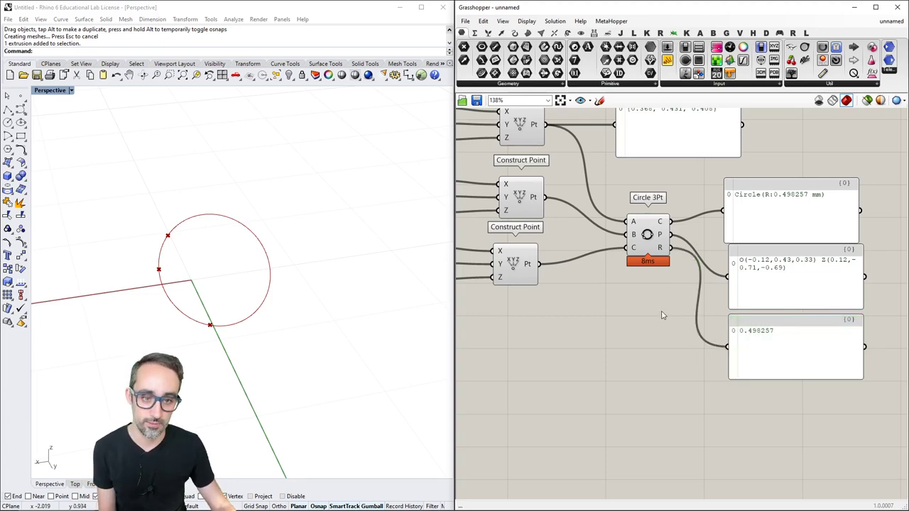
Add a Sphere component from the primitive surface components below Circle 3Pt and examine its radius input
scroll(667, 319, down, 2)
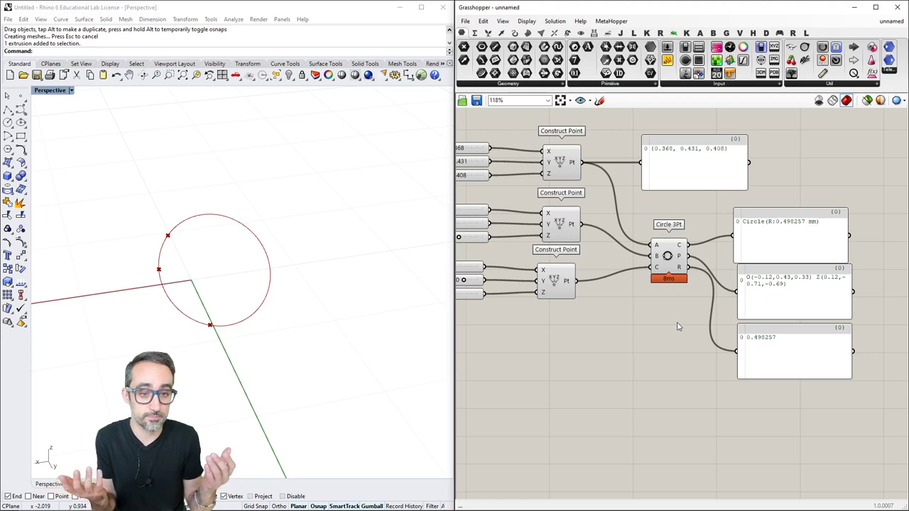
click(514, 32)
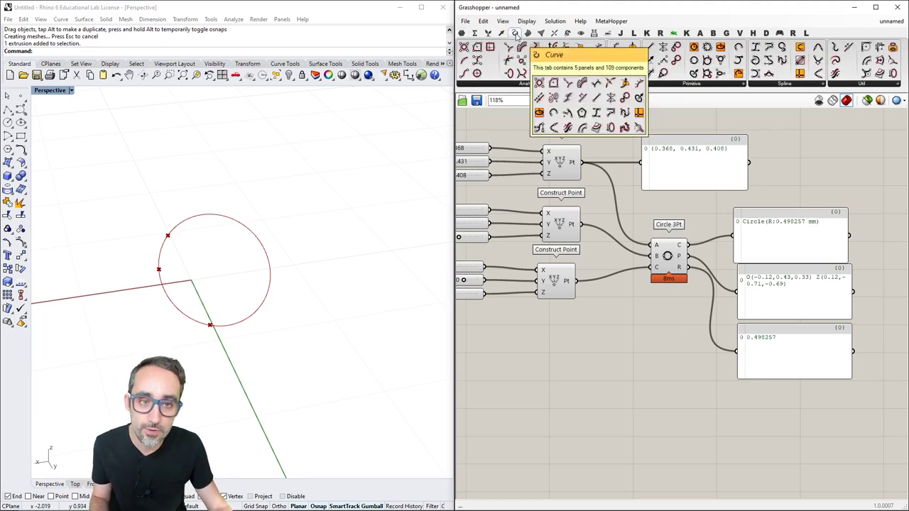
click(527, 33)
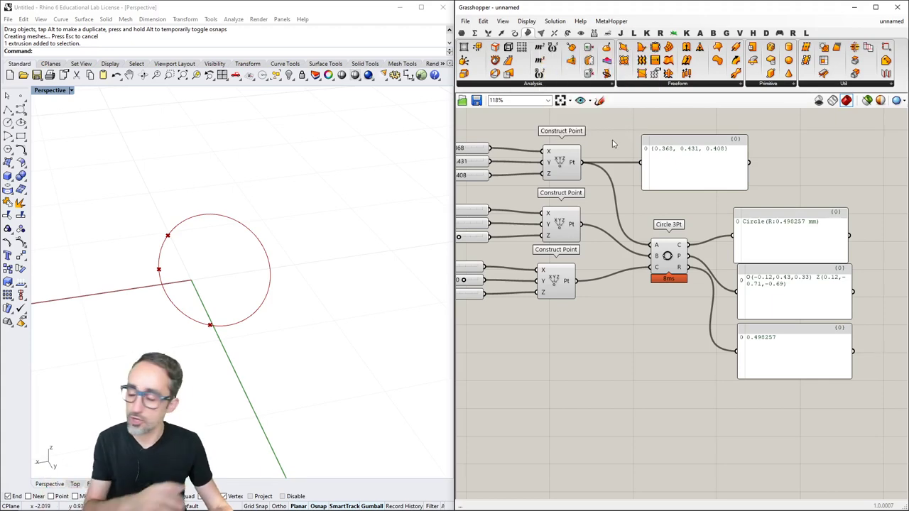
right_drag(610, 144, 612, 146)
scroll(611, 146, down, 1)
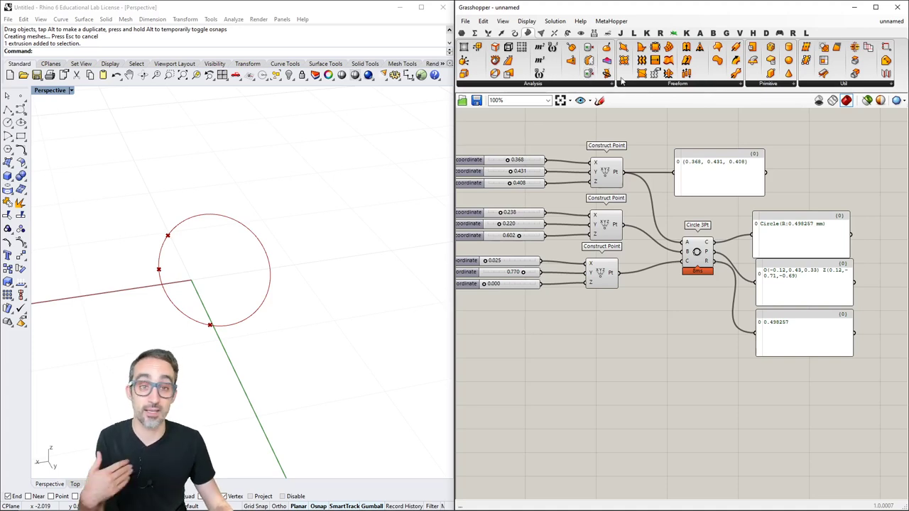
click(768, 84)
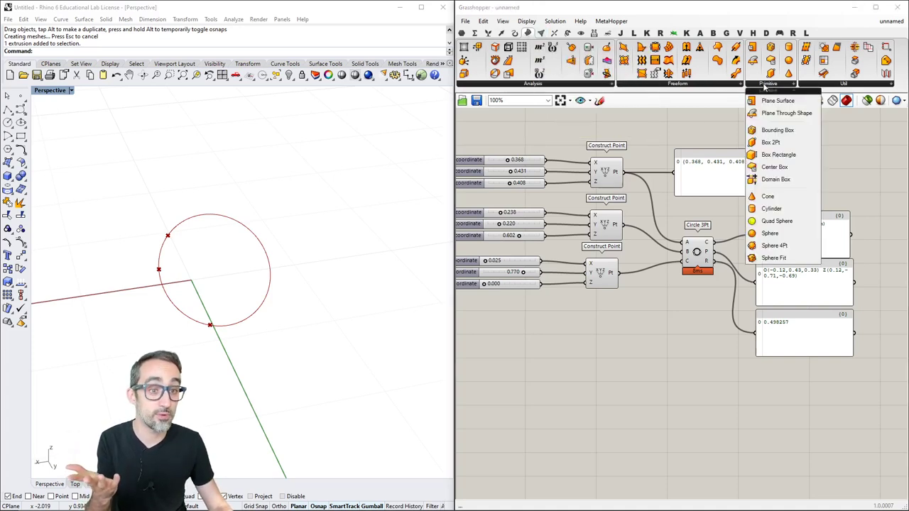
click(794, 242)
click(701, 307)
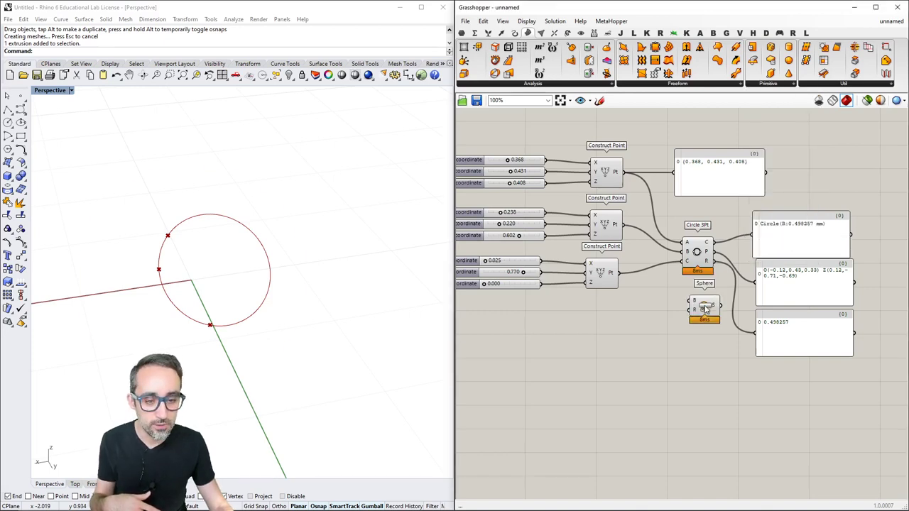
scroll(703, 307, up, 1)
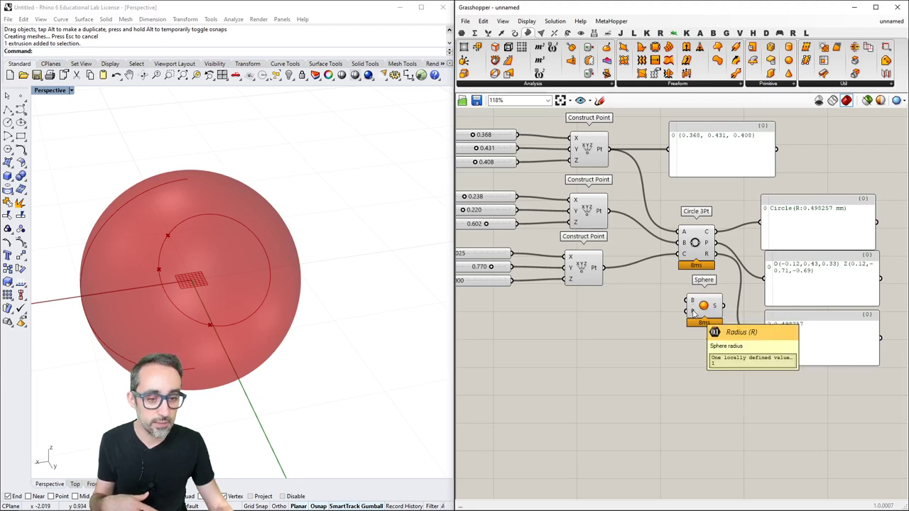
Add a Sphere 4Pt component below Sphere and compare its inputs and outputs with those of Circle 3Pt
click(767, 85)
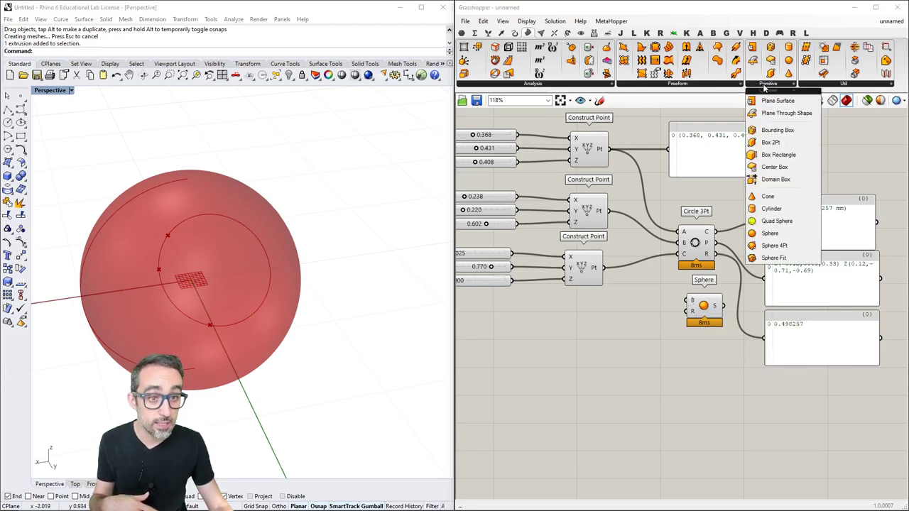
click(778, 246)
click(707, 356)
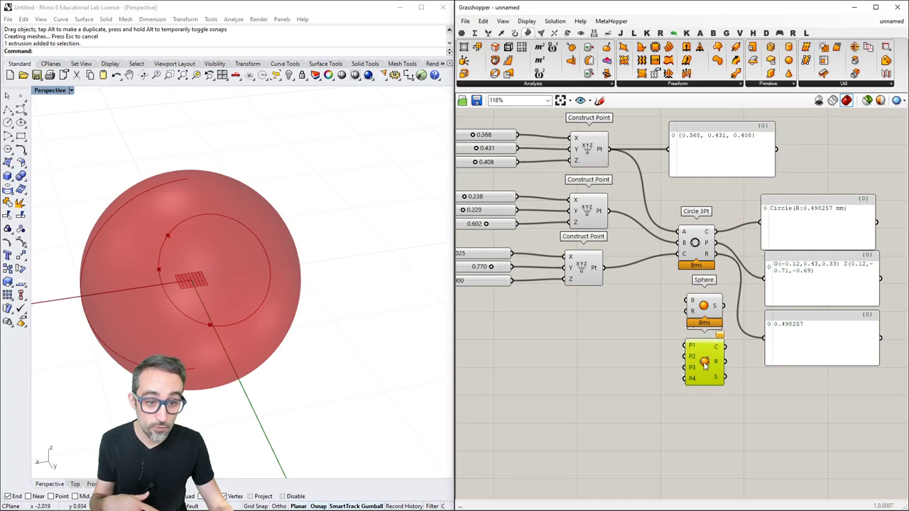
scroll(687, 361, up, 2)
scroll(686, 358, up, 1)
click(669, 331)
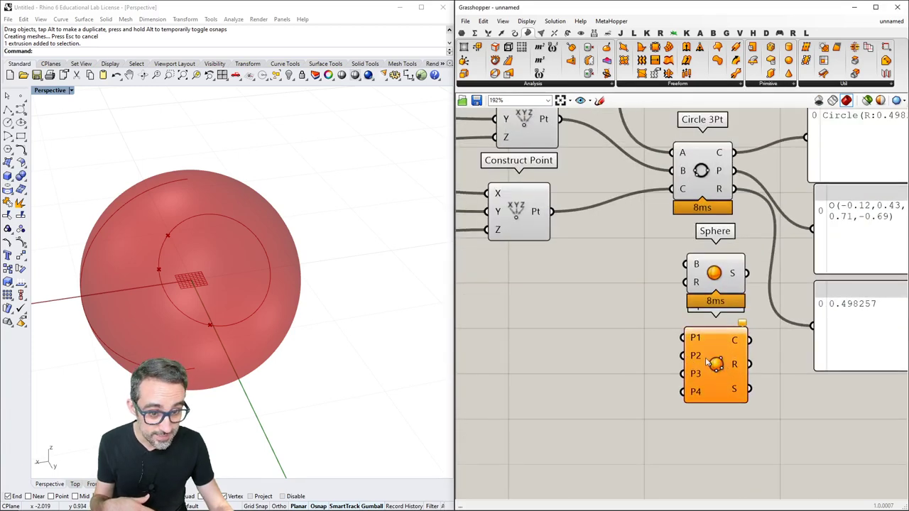
scroll(709, 361, down, 2)
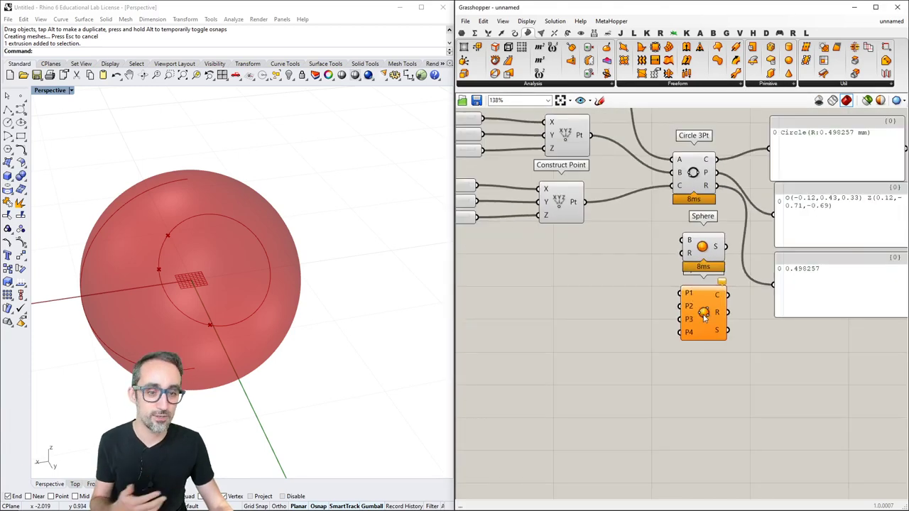
click(704, 317)
click(695, 172)
Duplicate Construct Point with its sliders as a fourth point, setting its coordinates to 0.552, 0.419 and 0.535
scroll(821, 390, down, 1)
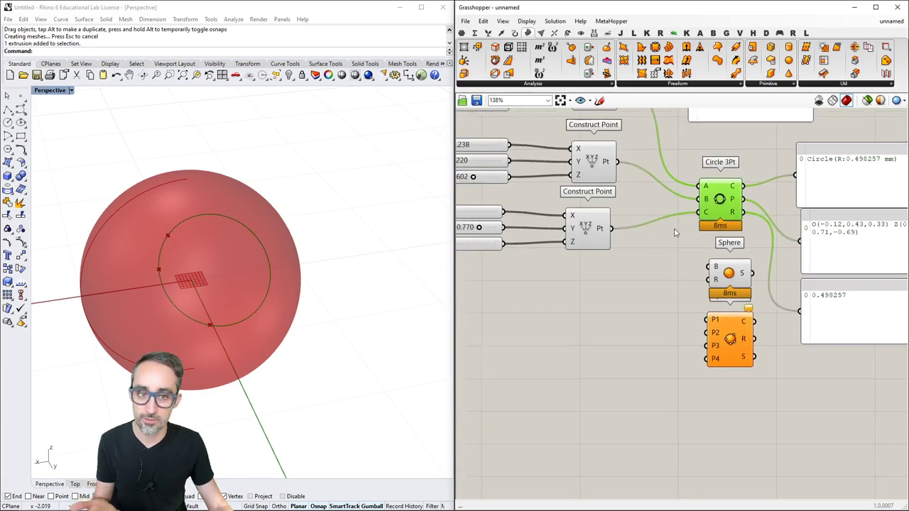
drag(643, 276, 500, 299)
drag(467, 325, 498, 325)
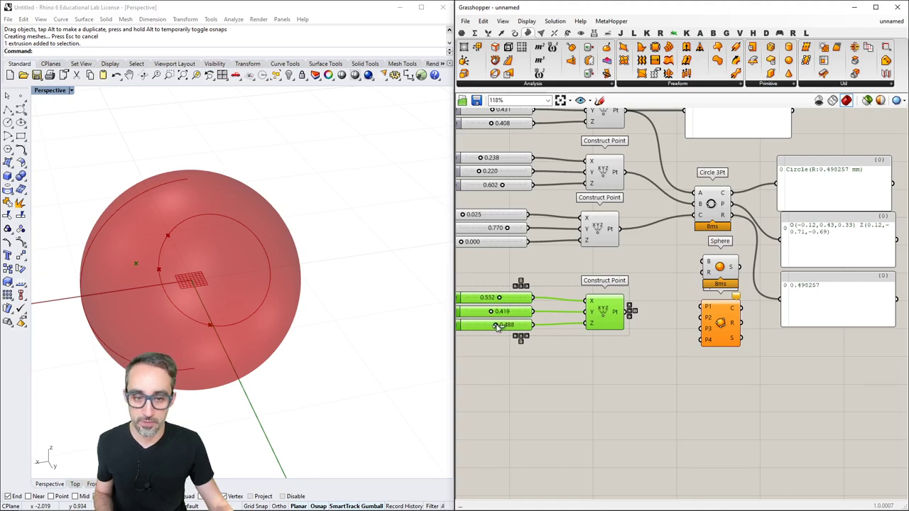
click(637, 313)
Delete the Sphere component and wire the four Construct Point outputs to Sphere 4Pt's P1, P2, P3 and P4 inputs
drag(626, 110, 705, 308)
key(Delete)
drag(625, 172, 704, 317)
drag(620, 229, 703, 329)
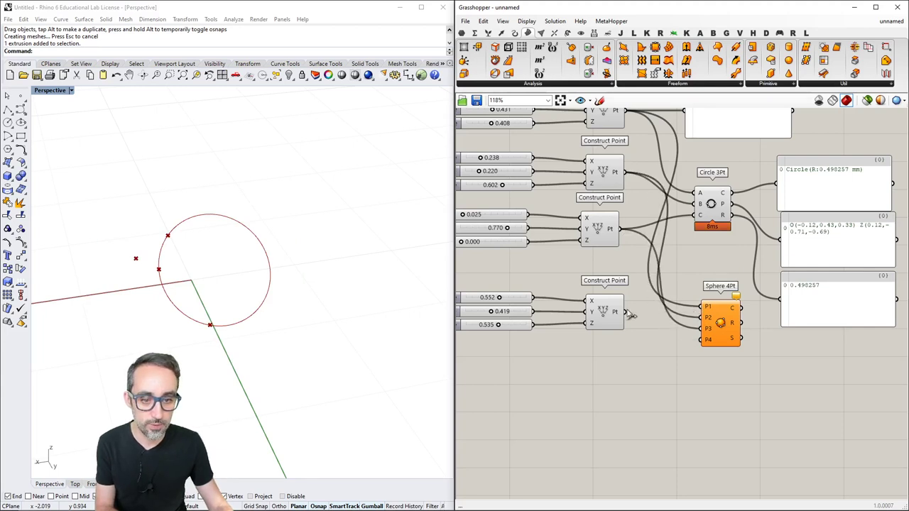
drag(624, 312, 703, 339)
right_drag(230, 279, 284, 339)
Examine Sphere 4Pt's C, R and S outputs and look up their data types among the geometry parameters
right_drag(818, 354, 756, 332)
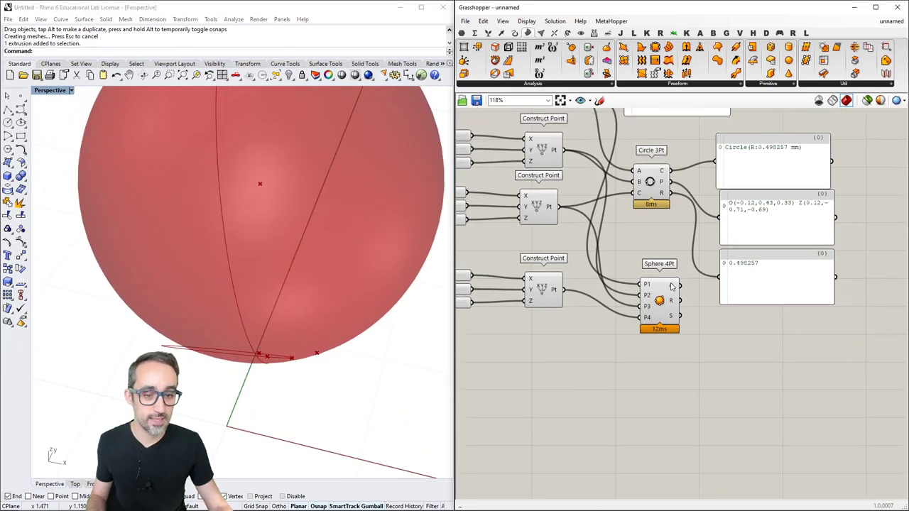
mouse_move(672, 287)
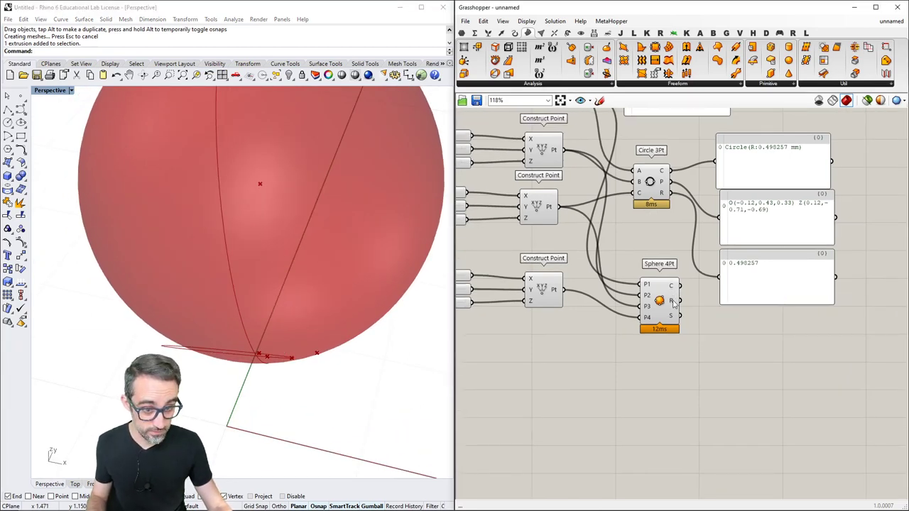
mouse_move(673, 304)
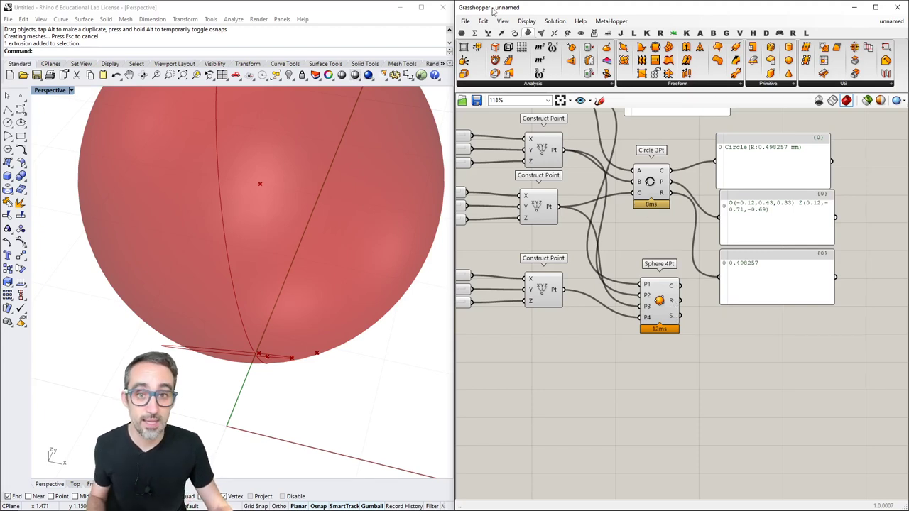
click(468, 33)
click(547, 85)
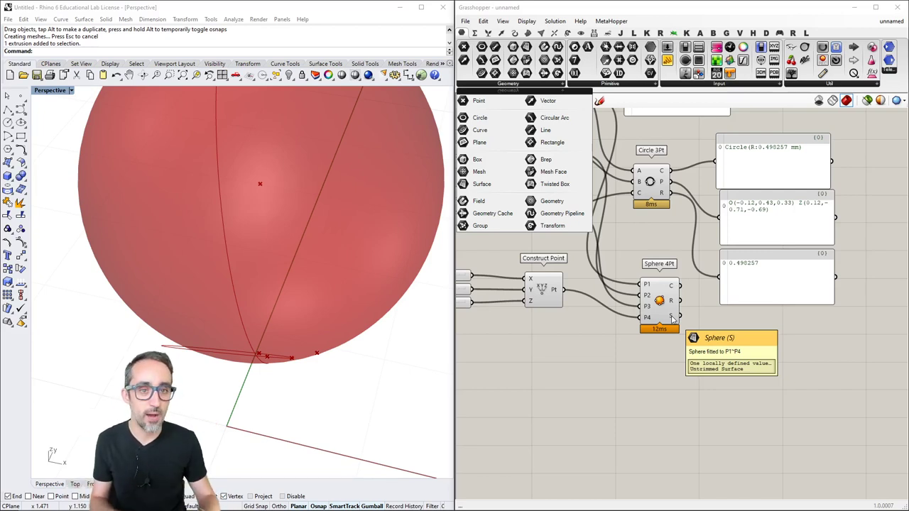
Browse the vector, curve and surface components, examining the Plane, Point, Vector, Primitive, Spline and Freeform groups
click(510, 35)
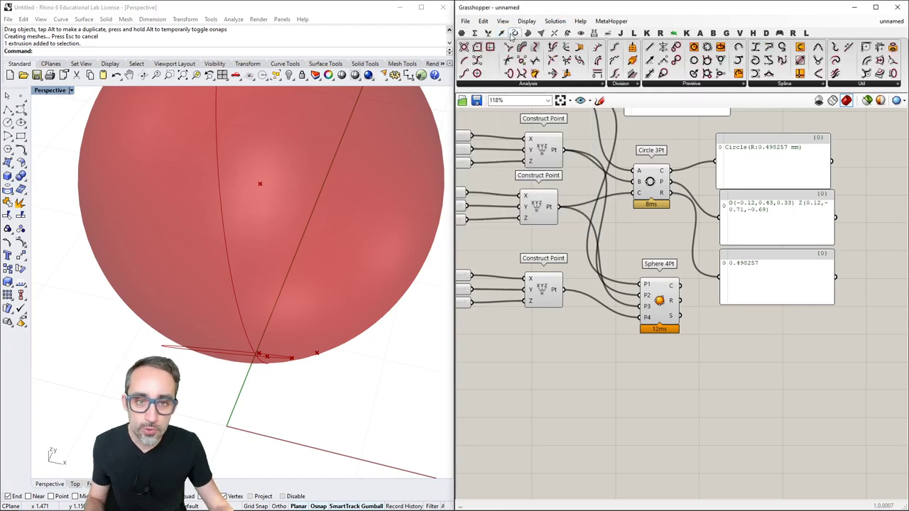
click(502, 33)
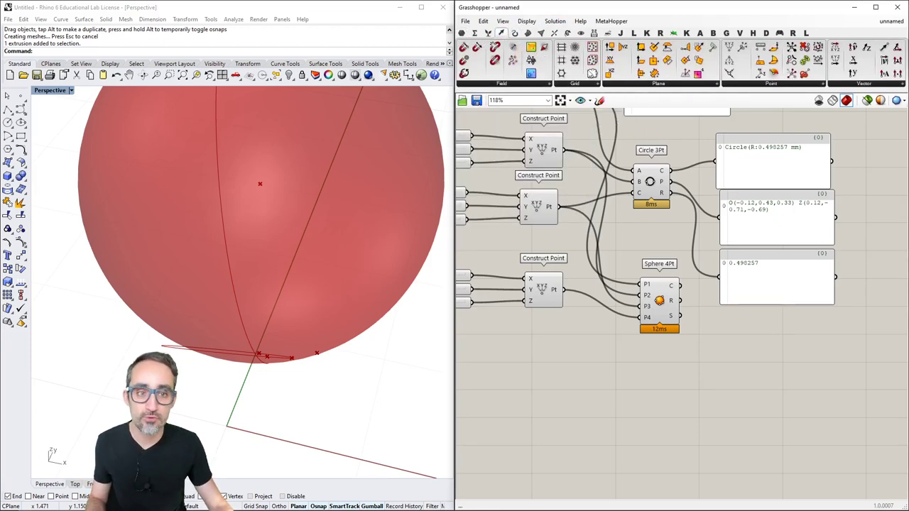
click(678, 85)
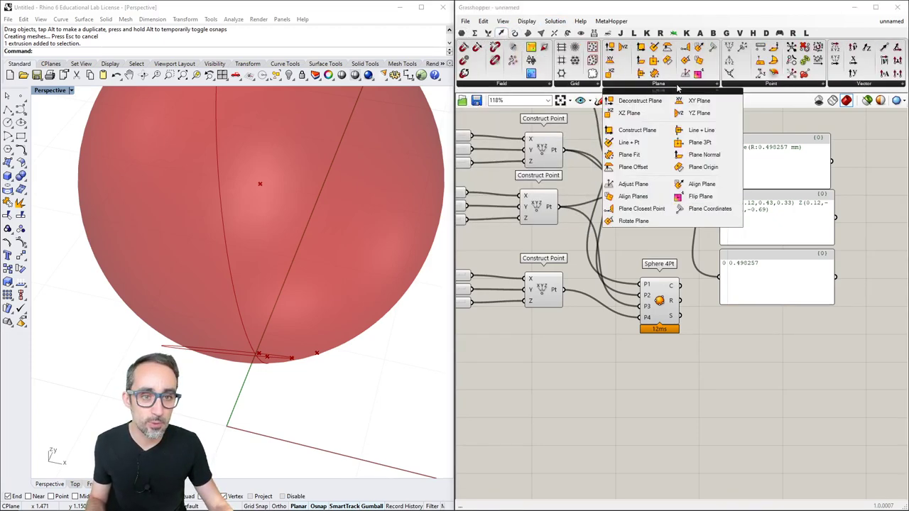
click(782, 85)
click(865, 85)
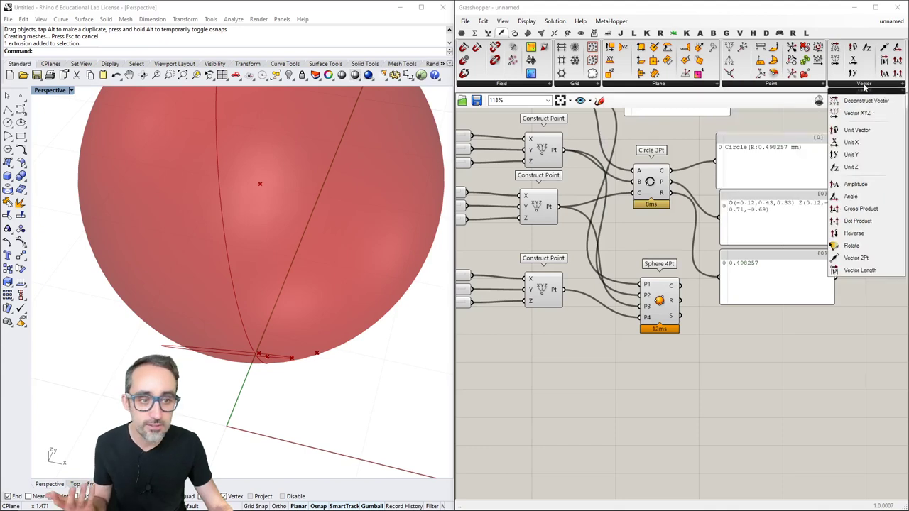
click(516, 33)
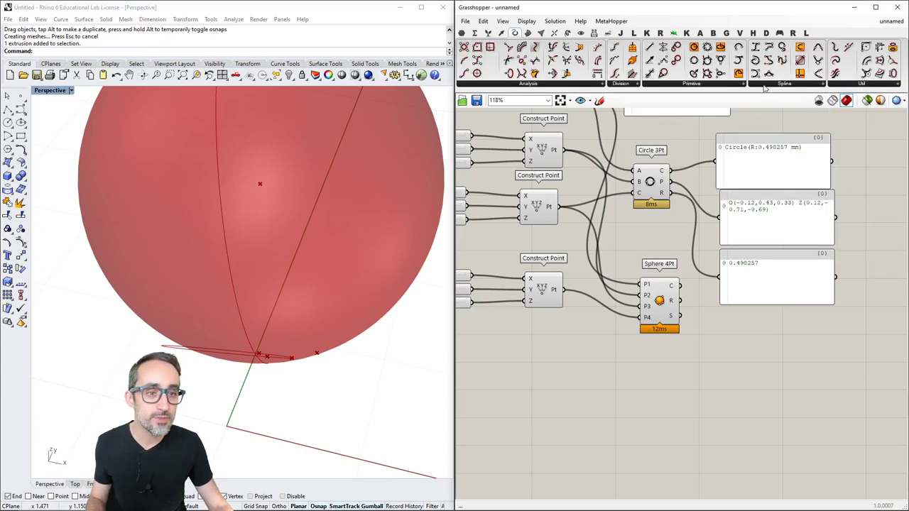
click(715, 85)
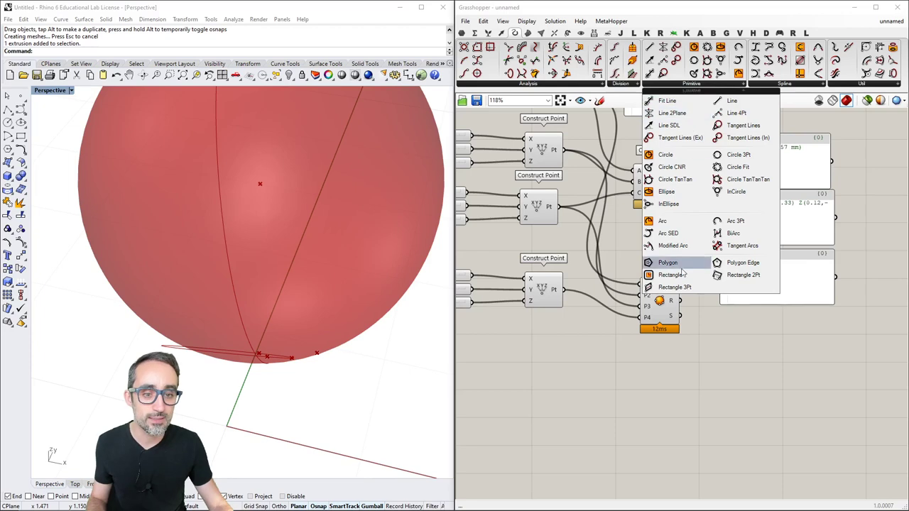
click(771, 86)
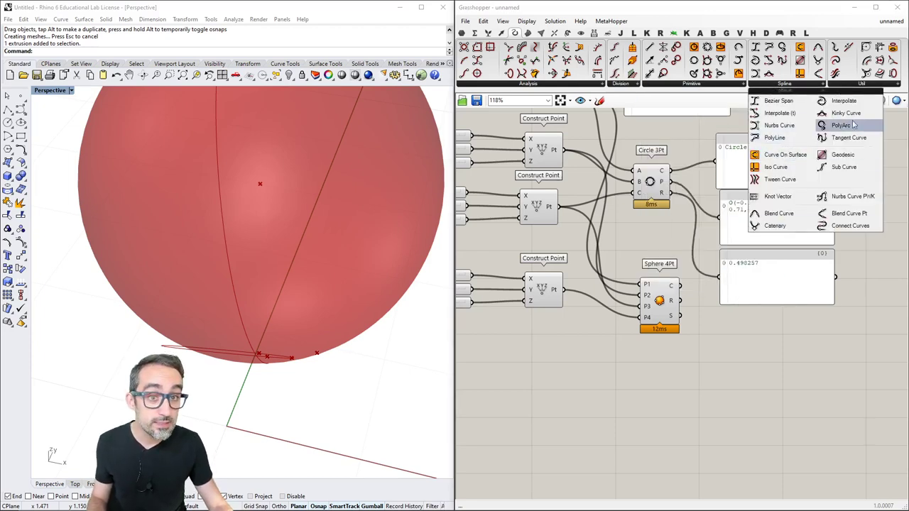
click(528, 33)
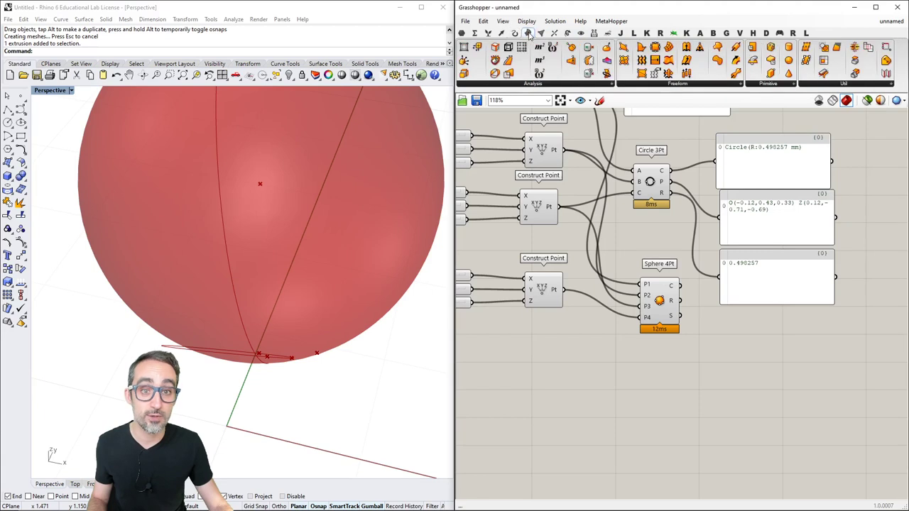
click(678, 84)
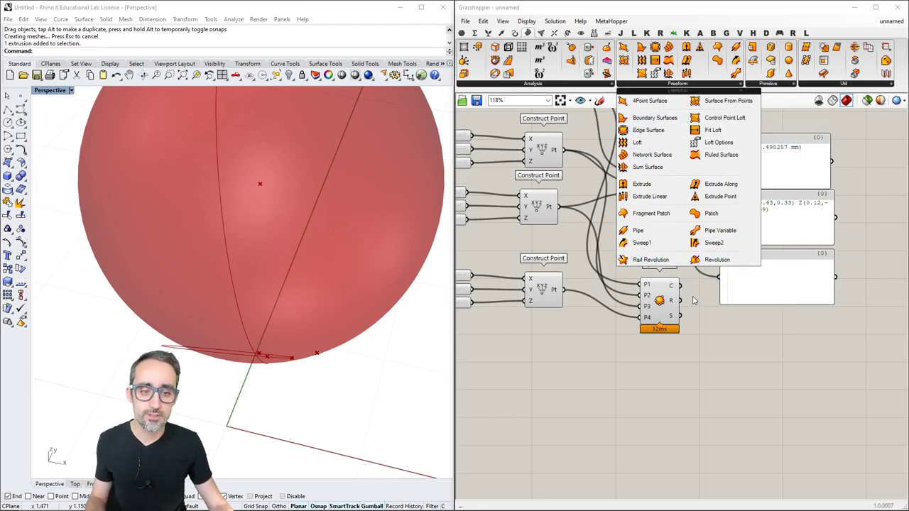
scroll(718, 278, down, 2)
right_drag(717, 279, 743, 287)
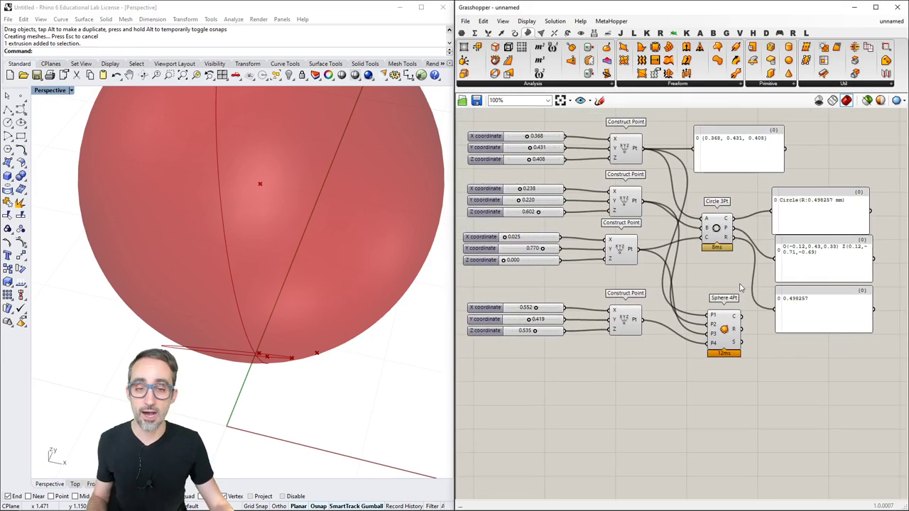
right_drag(694, 223, 698, 221)
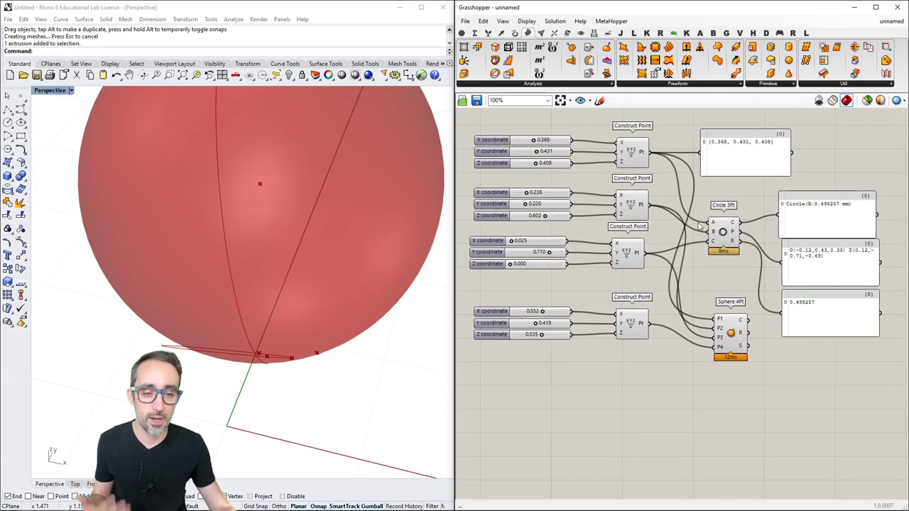
scroll(750, 331, up, 4)
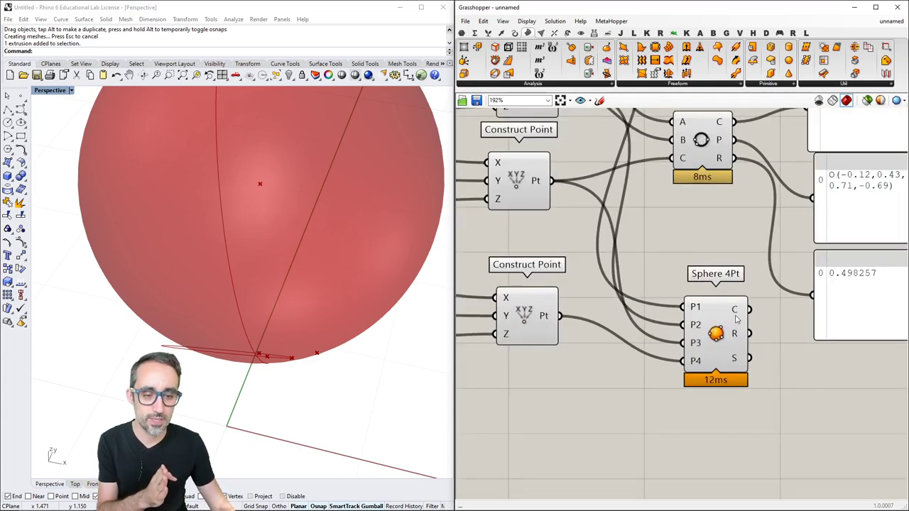
scroll(735, 340, down, 3)
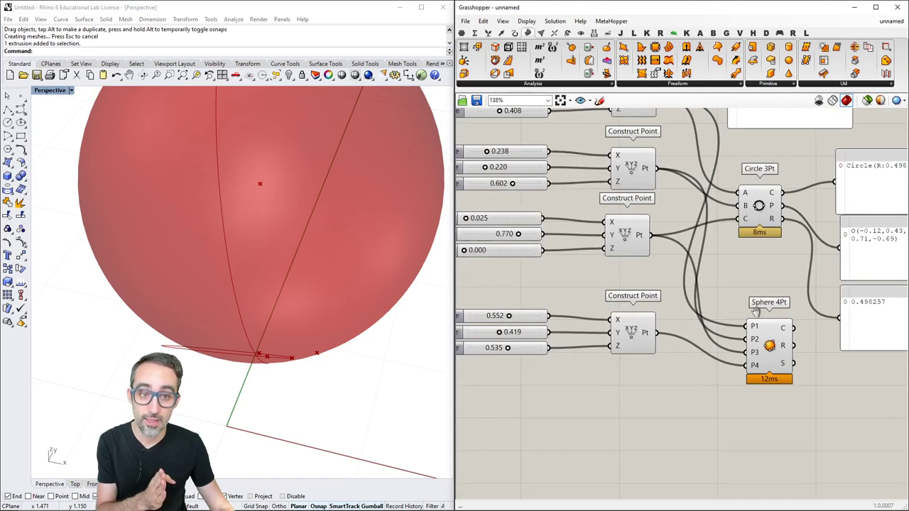
scroll(752, 344, down, 2)
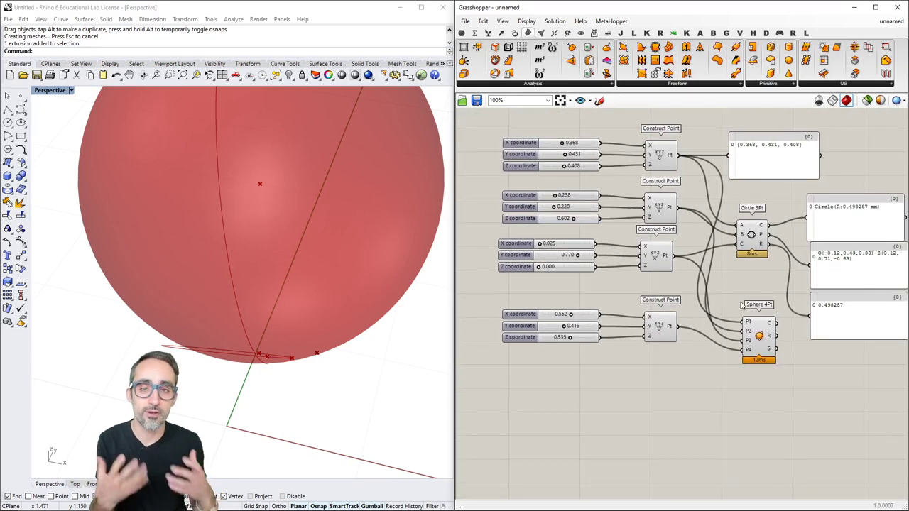